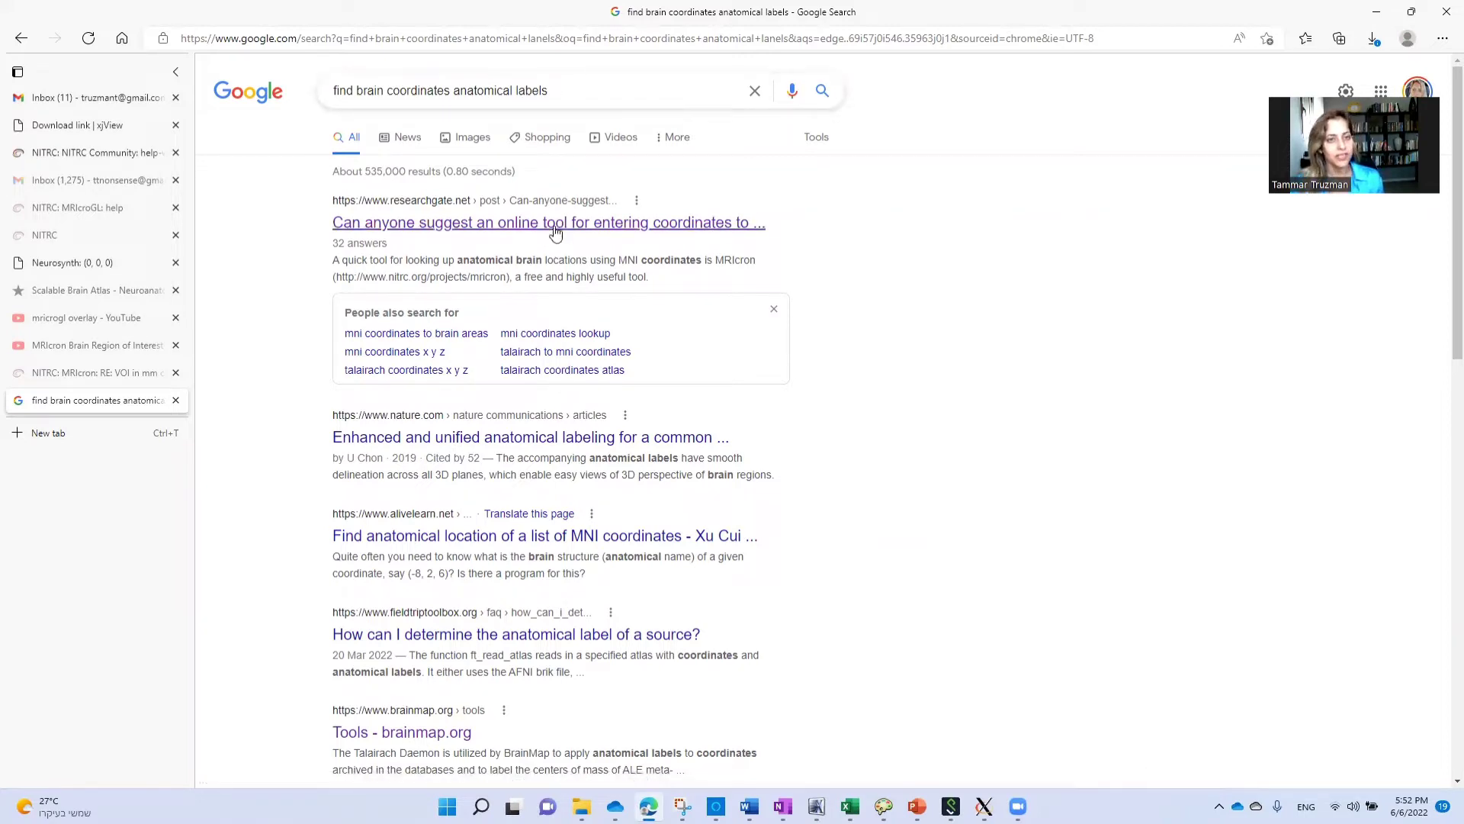
- Open the first ResearchGate result and read through its Most recent, Popular and All Answers sections
{"action": "left_click", "coordinate": [554, 225]}
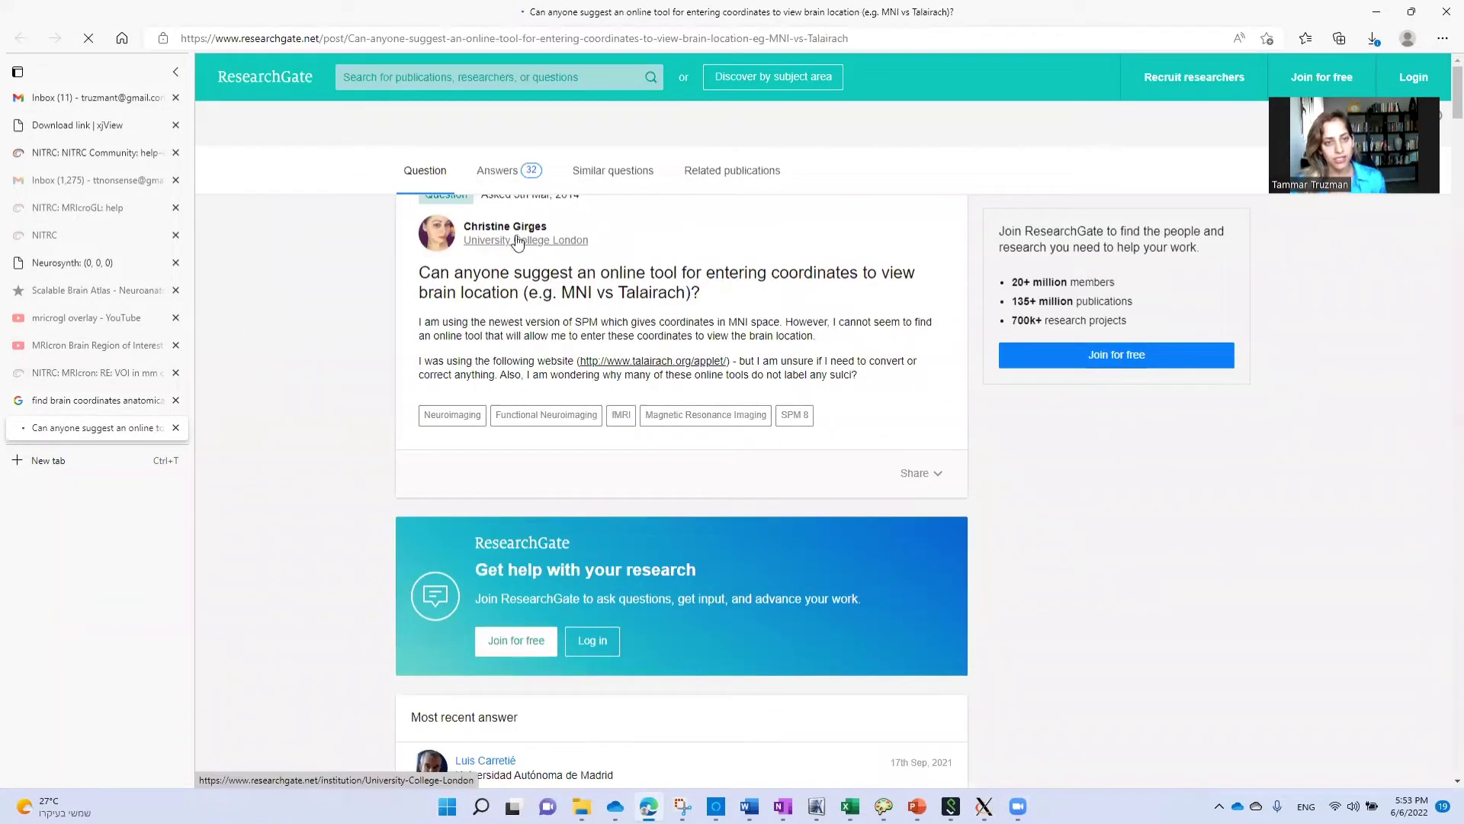
{"action": "scroll", "coordinate": [400, 452], "scroll_direction": "down", "scroll_amount": 7}
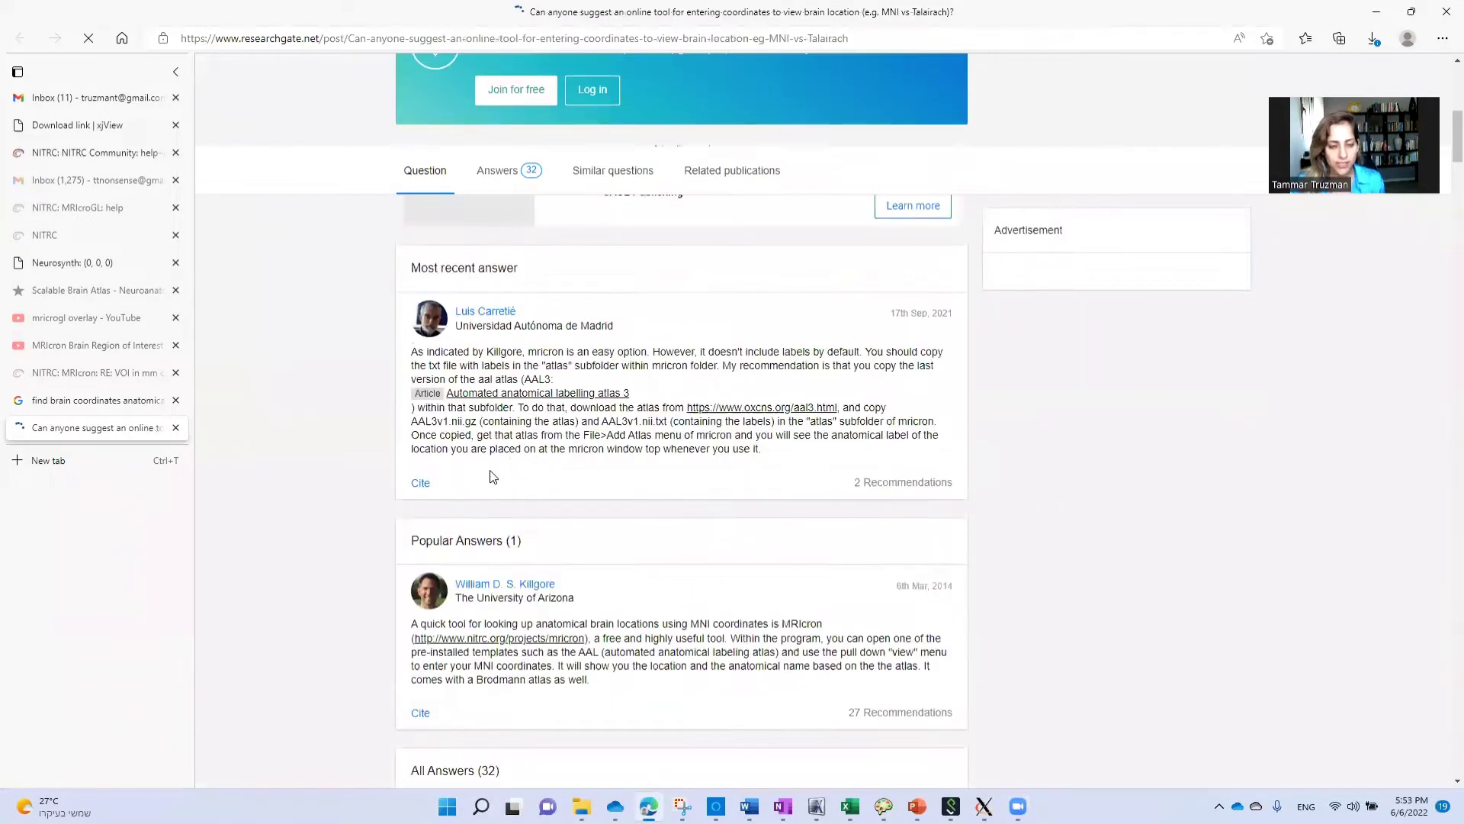
{"action": "scroll", "coordinate": [518, 419], "scroll_direction": "down", "scroll_amount": 7}
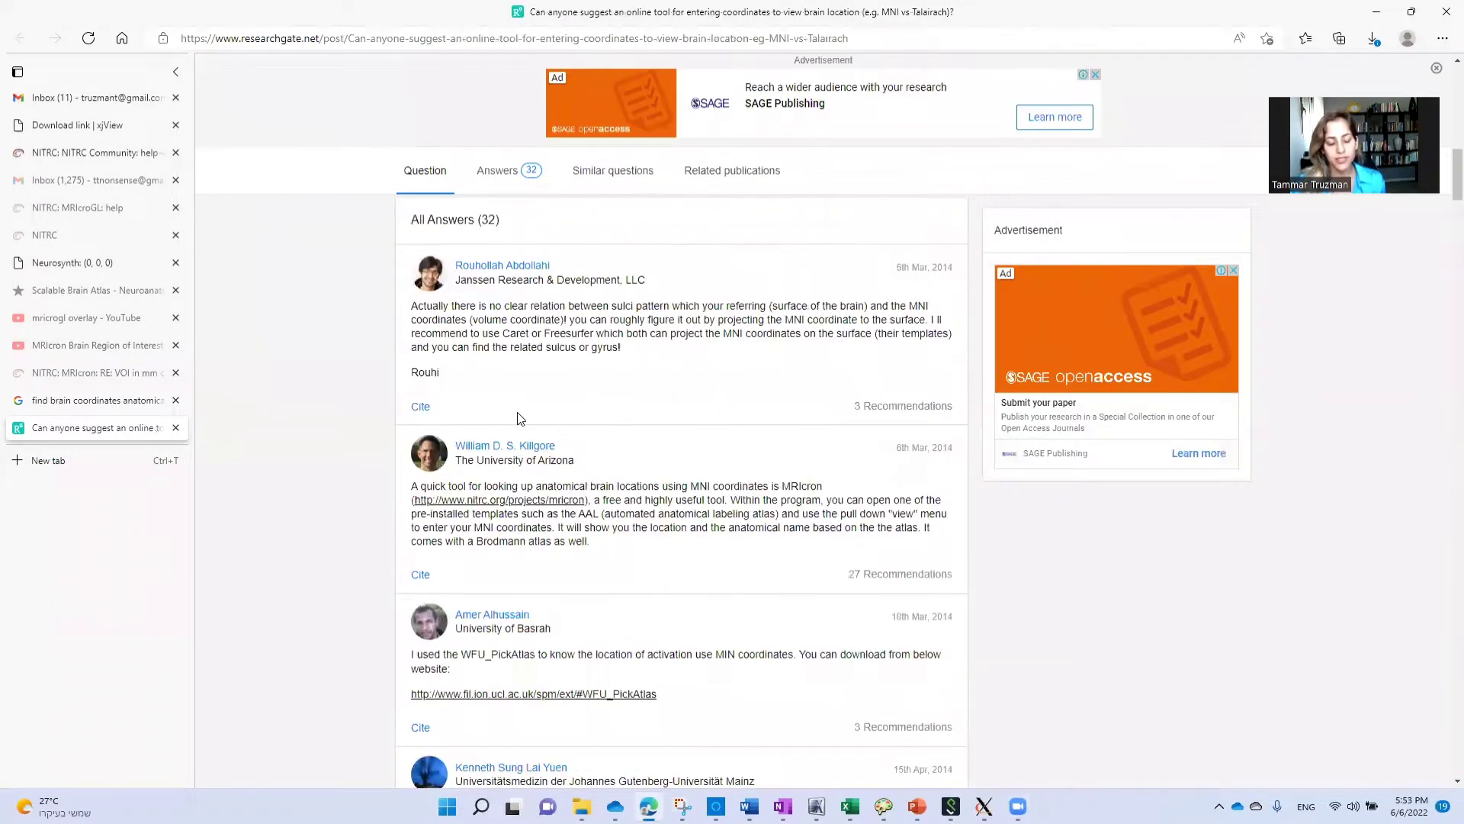
{"action": "scroll", "coordinate": [564, 456], "scroll_direction": "down", "scroll_amount": 10}
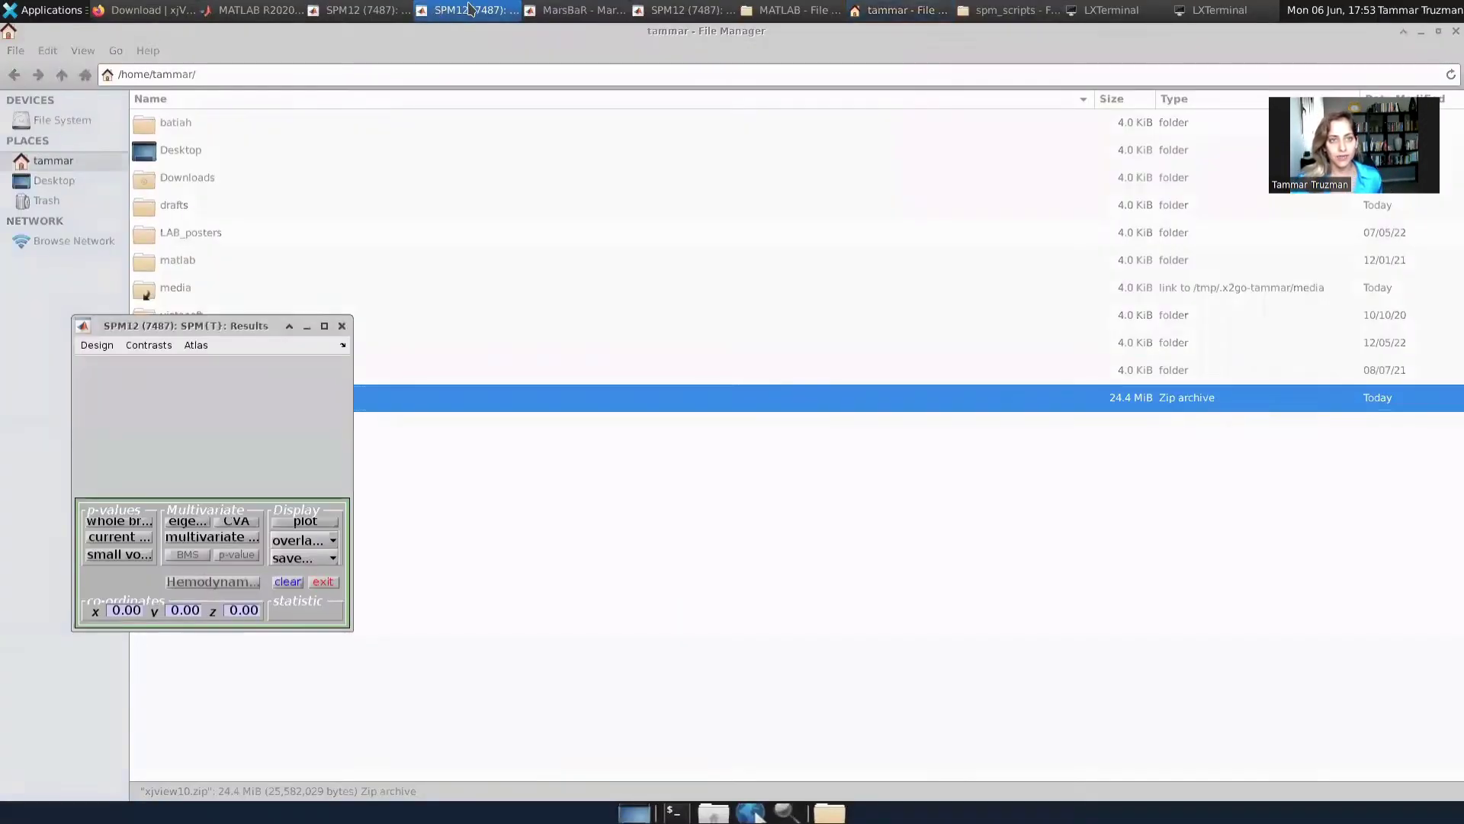
- Raise the SPM12, MarsBaR and SPM12 Graphics windows to show the pictures-baseline statistics table
{"action": "left_click", "coordinate": [367, 9]}
{"action": "left_click", "coordinate": [574, 10]}
{"action": "left_click", "coordinate": [720, 10]}
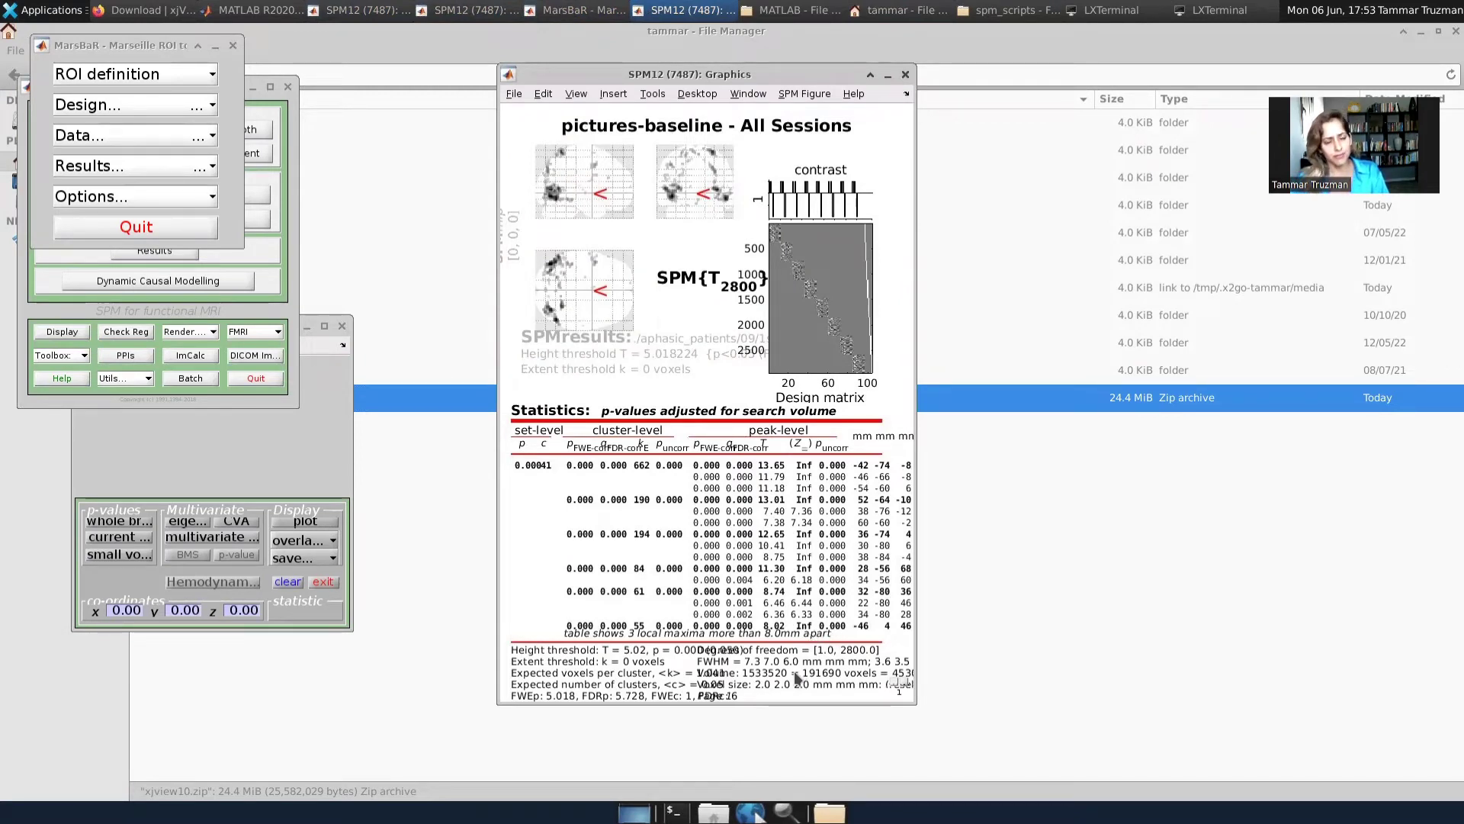
- Leave the remote session and switch to Edge's Neurosynth tab for coordinates 0, 0, 0
{"action": "key", "text": "super"}
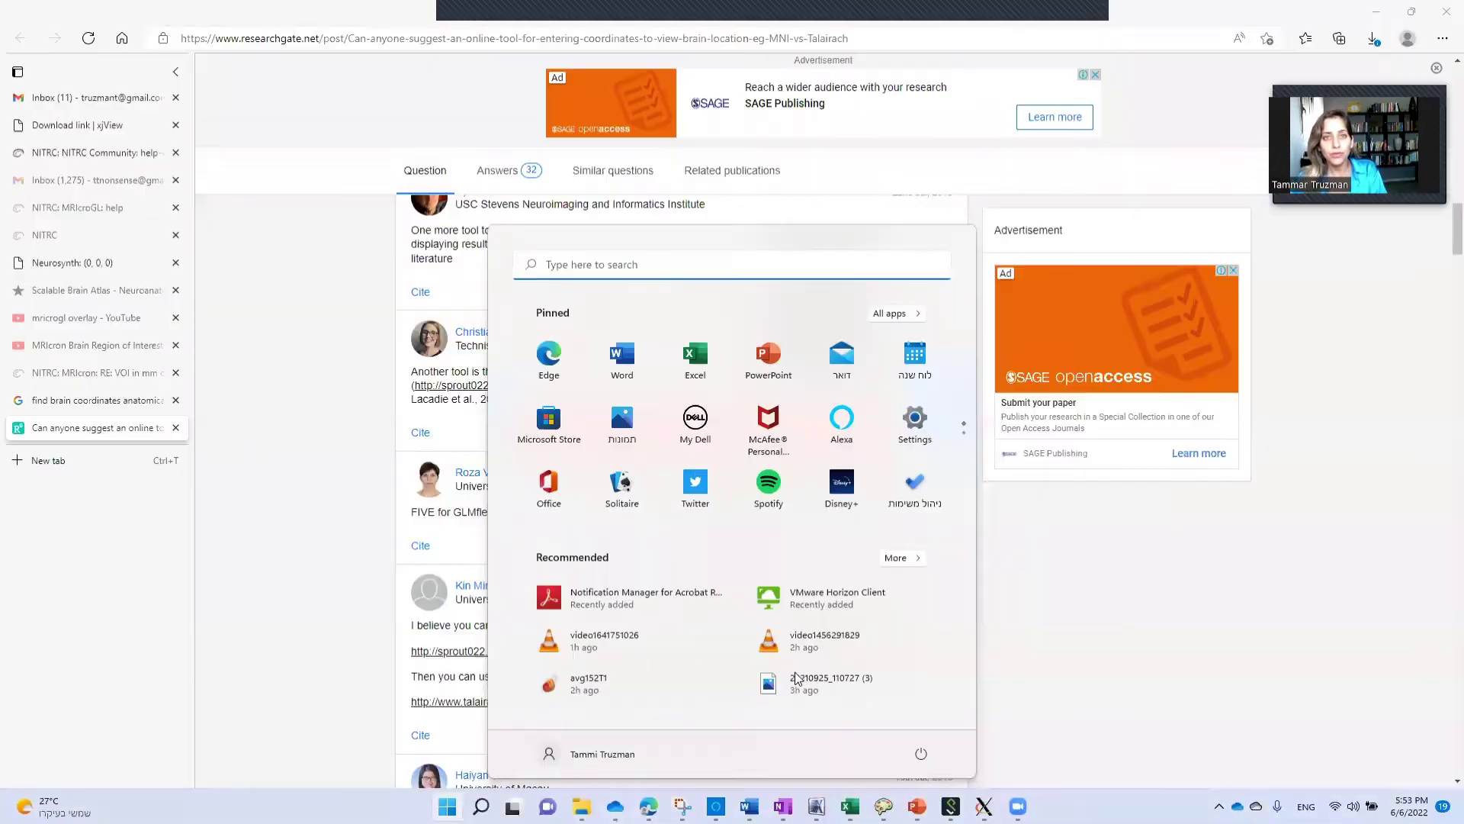
{"action": "left_click", "coordinate": [311, 421]}
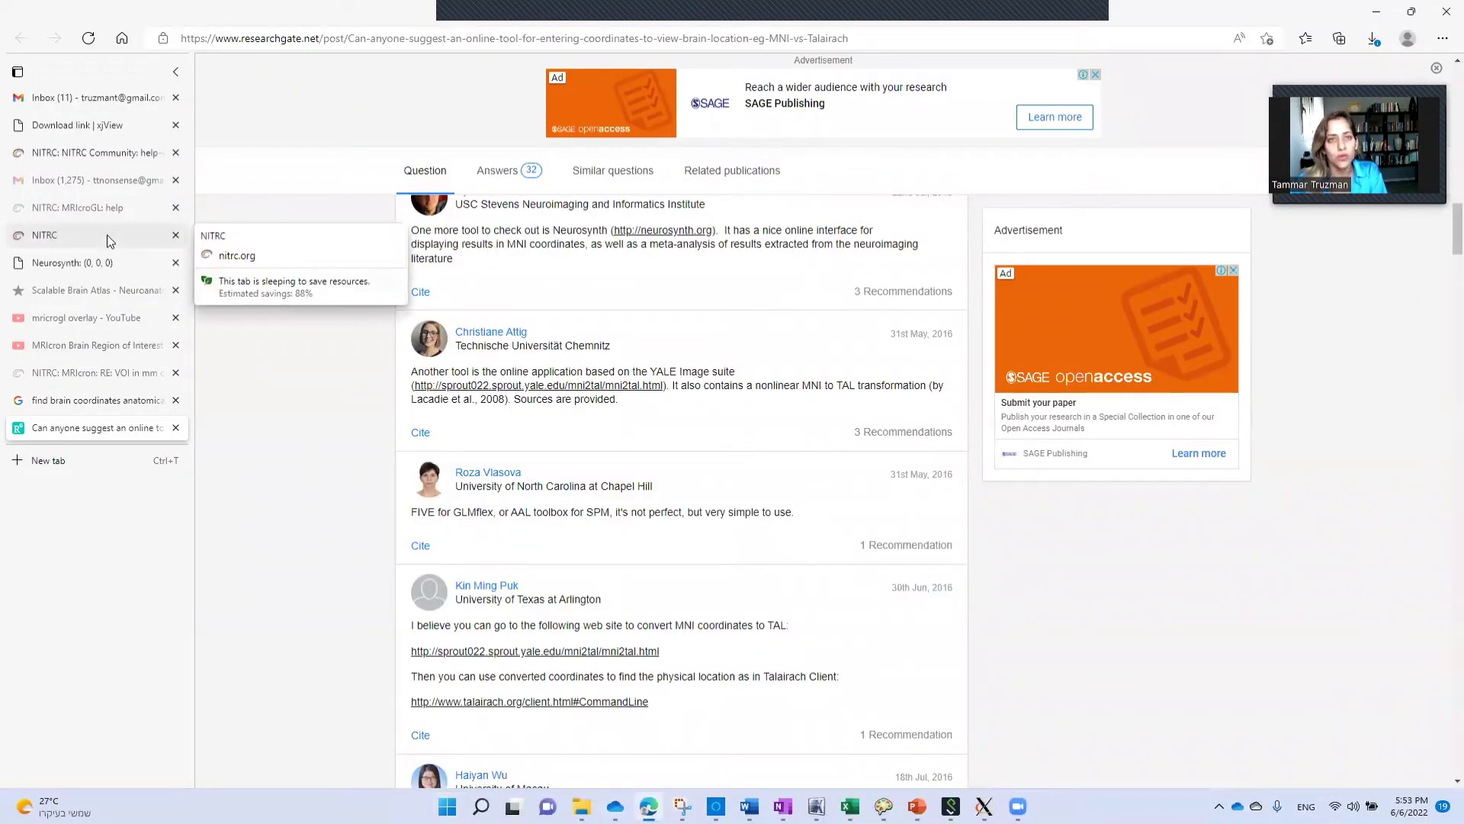
{"action": "left_click", "coordinate": [111, 263]}
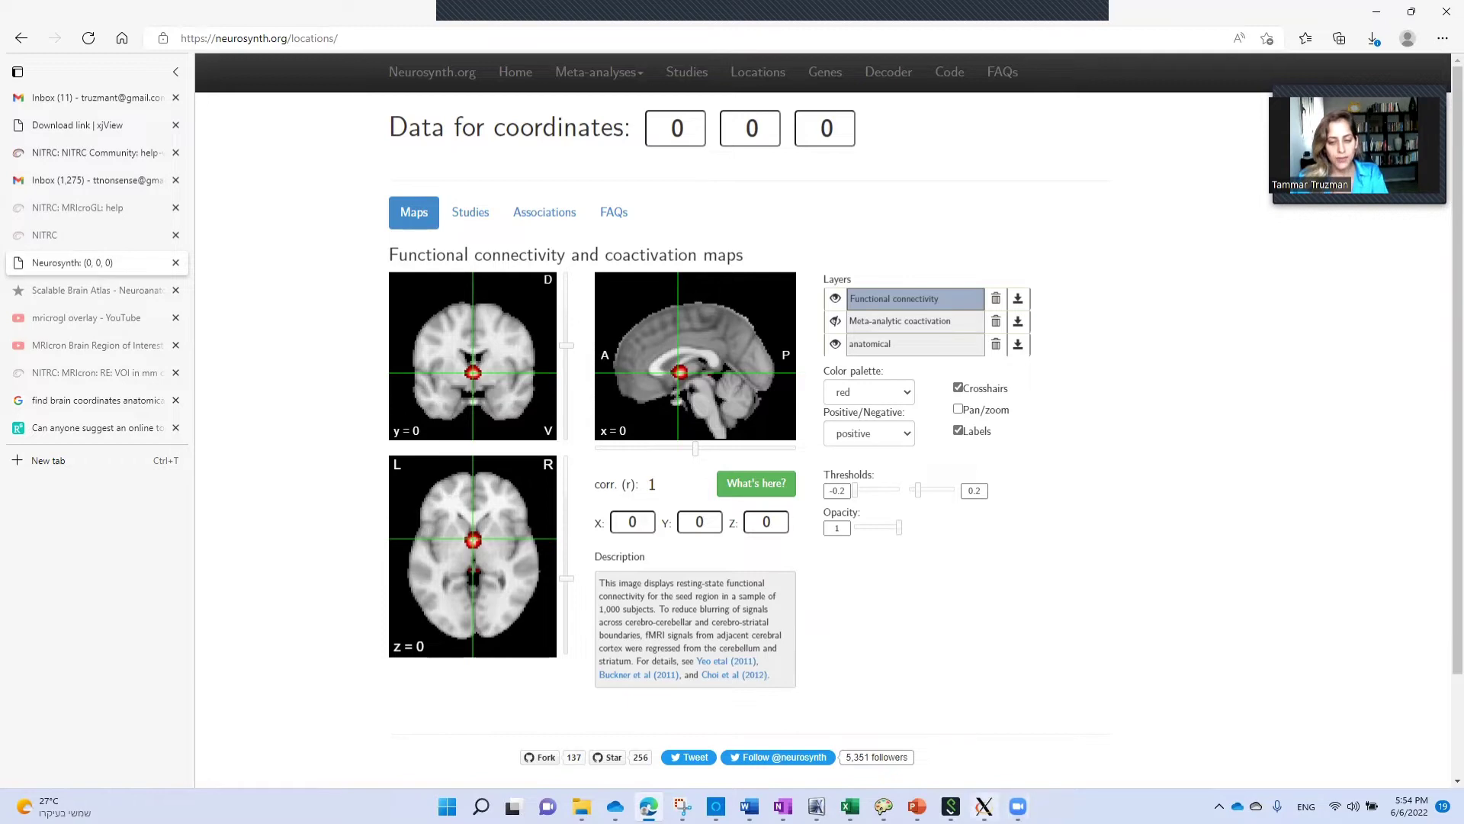
- Return to the remote Linux desktop and bring MATLAB R2020b showing cuixuFindStructure.m to the front
{"action": "mouse_move", "coordinate": [984, 807]}
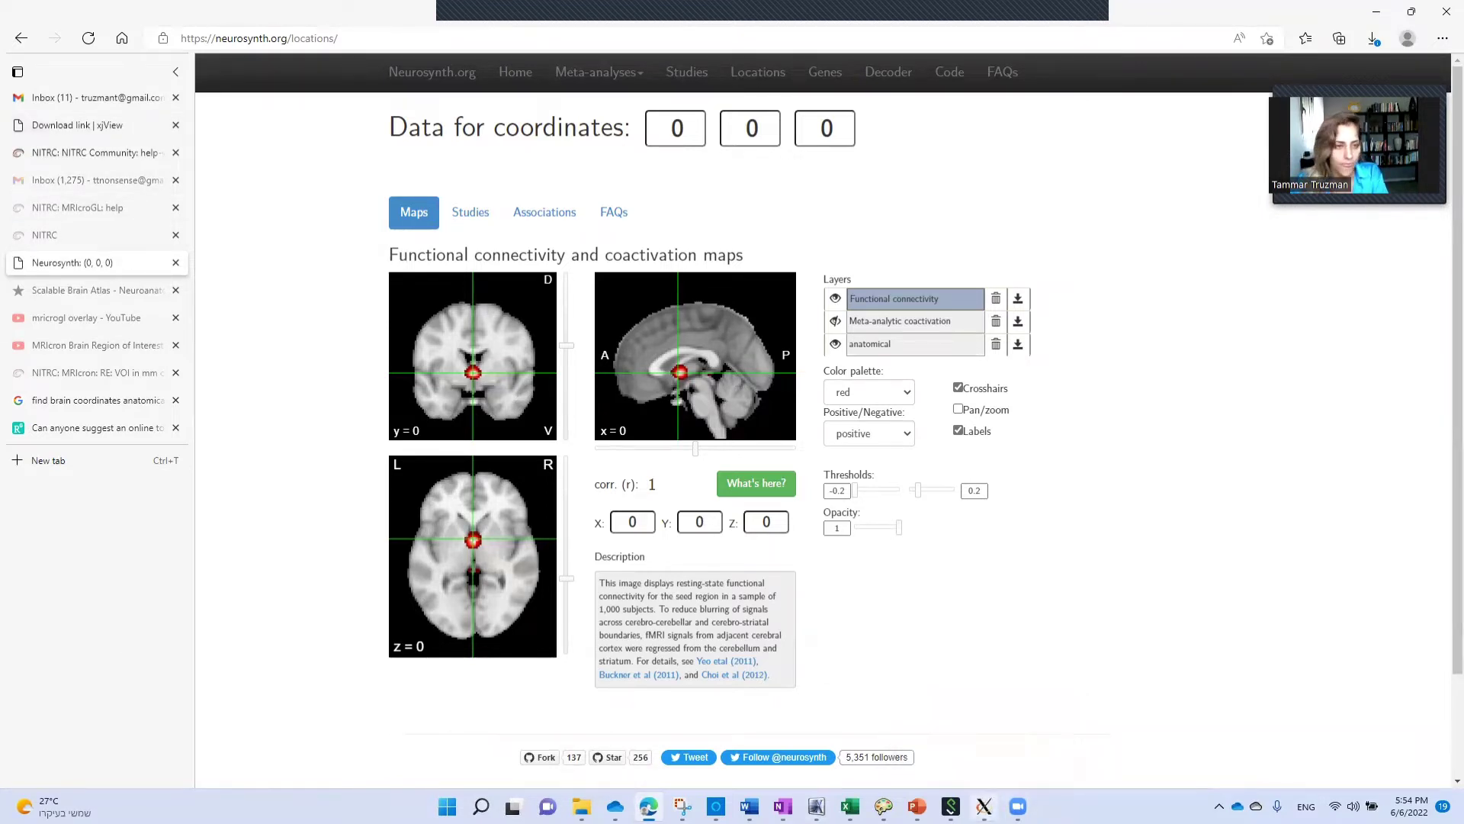
{"action": "left_click", "coordinate": [984, 730]}
{"action": "left_click", "coordinate": [235, 9]}
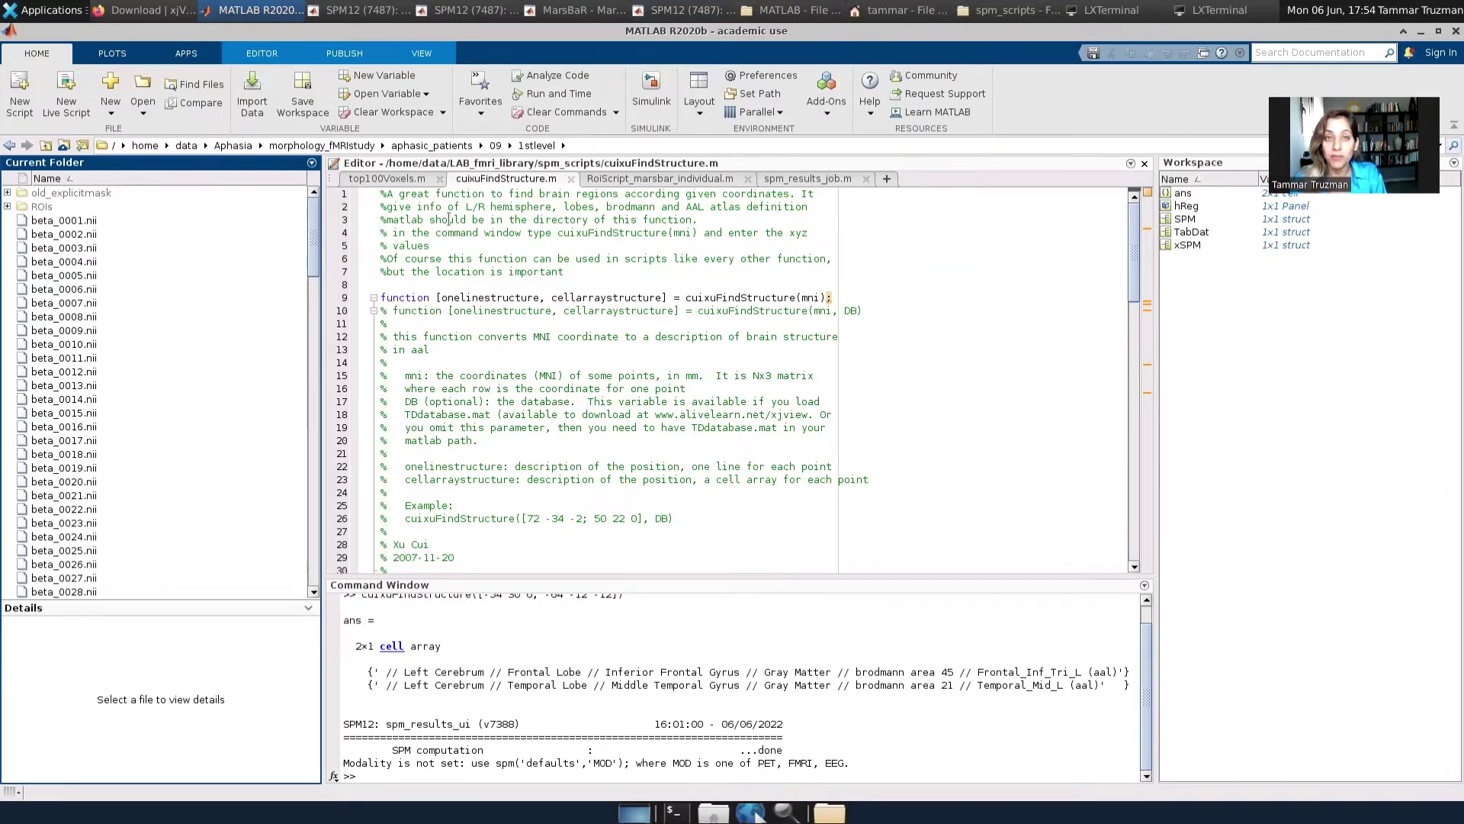
- Open the xjView download email in Firefox's Gmail and reach the xjview10.zip download page
{"action": "left_click", "coordinate": [166, 9]}
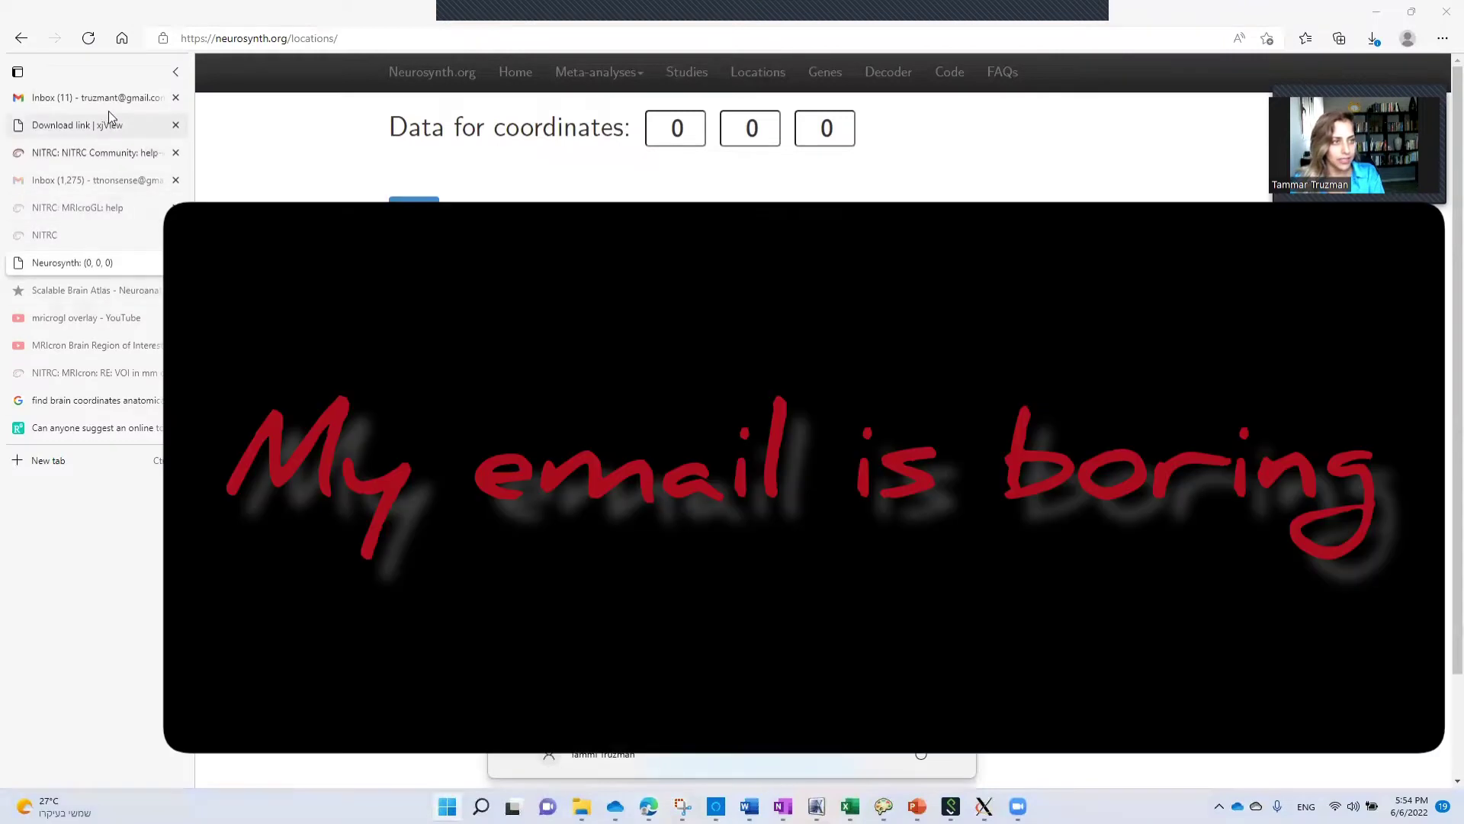
{"action": "left_click", "coordinate": [95, 97]}
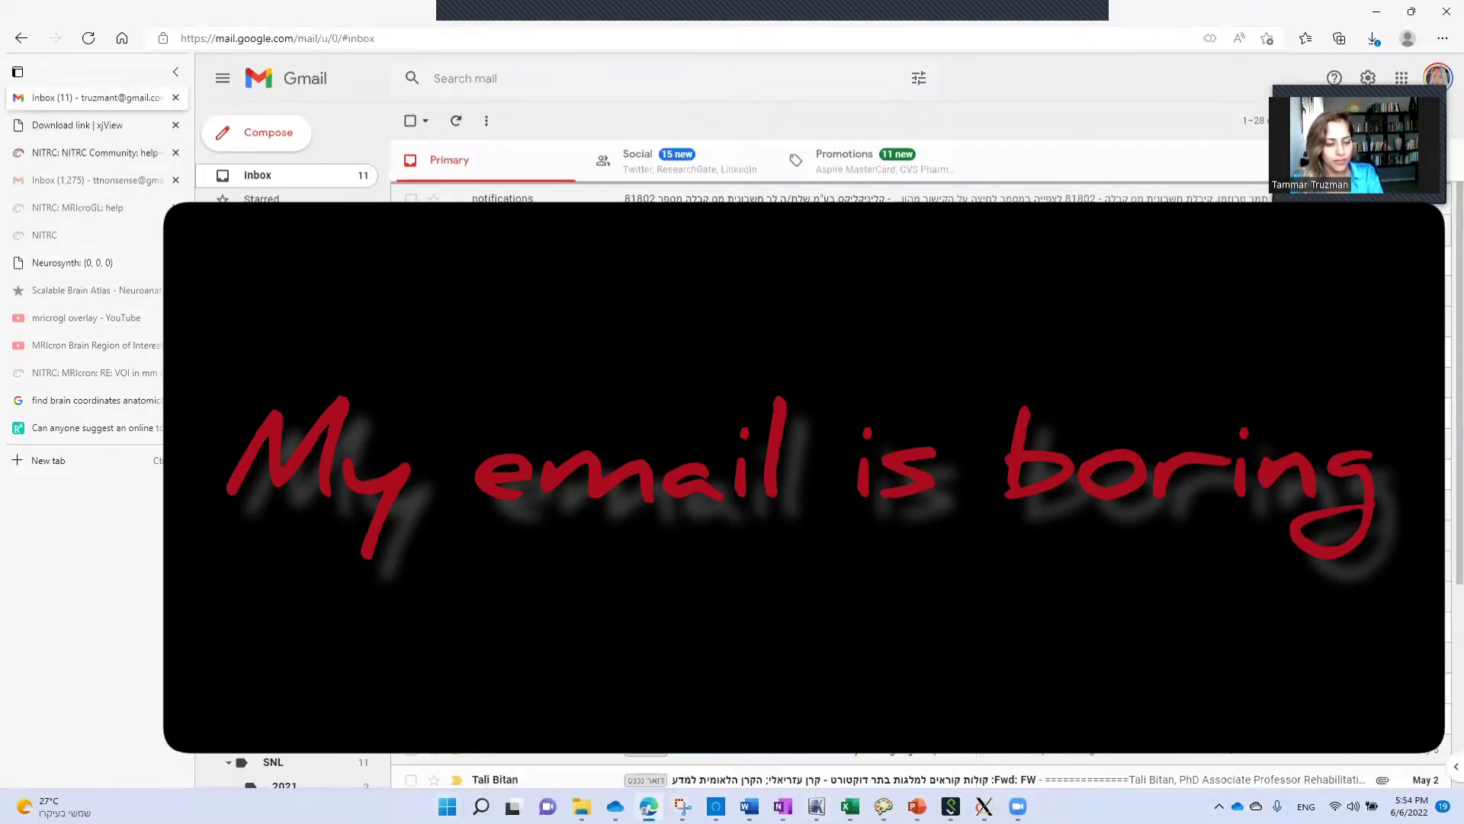
{"action": "key", "text": "Return"}
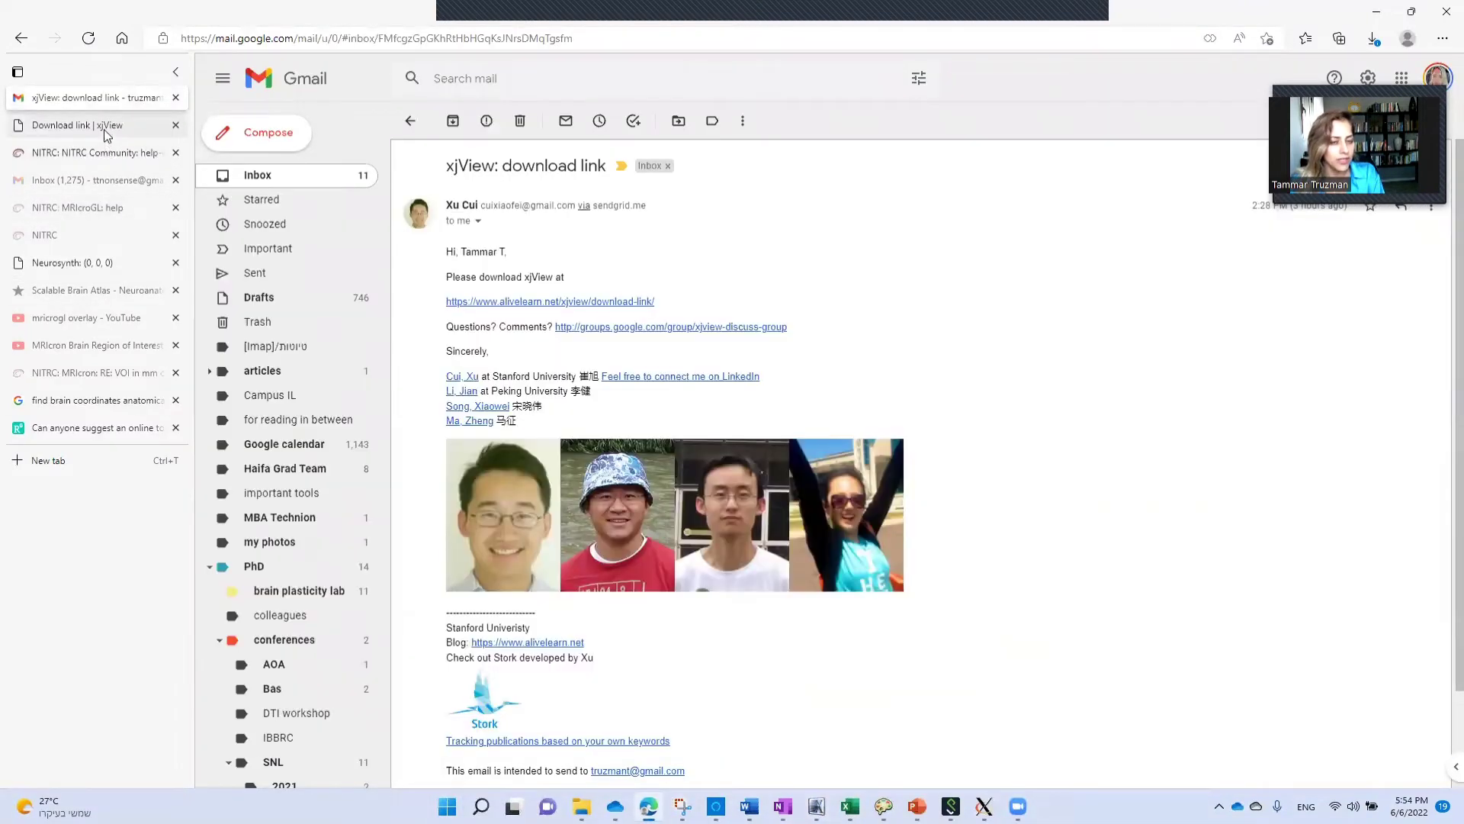
{"action": "left_click", "coordinate": [104, 130]}
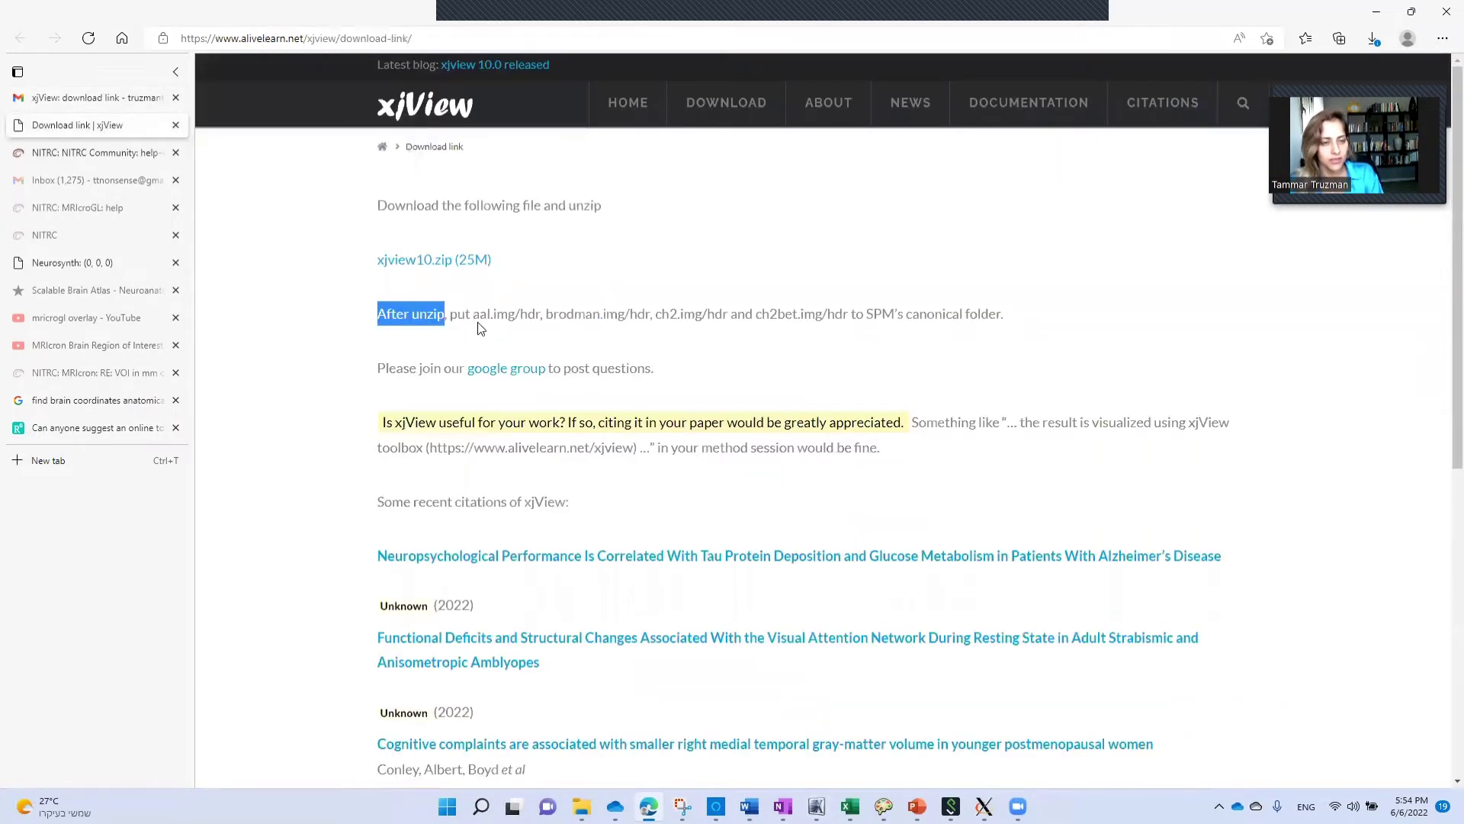
- Back on the remote desktop, bring up the spm_scripts folder holding xjview10 and cuixuFindStructure.m
{"action": "left_click", "coordinate": [392, 317]}
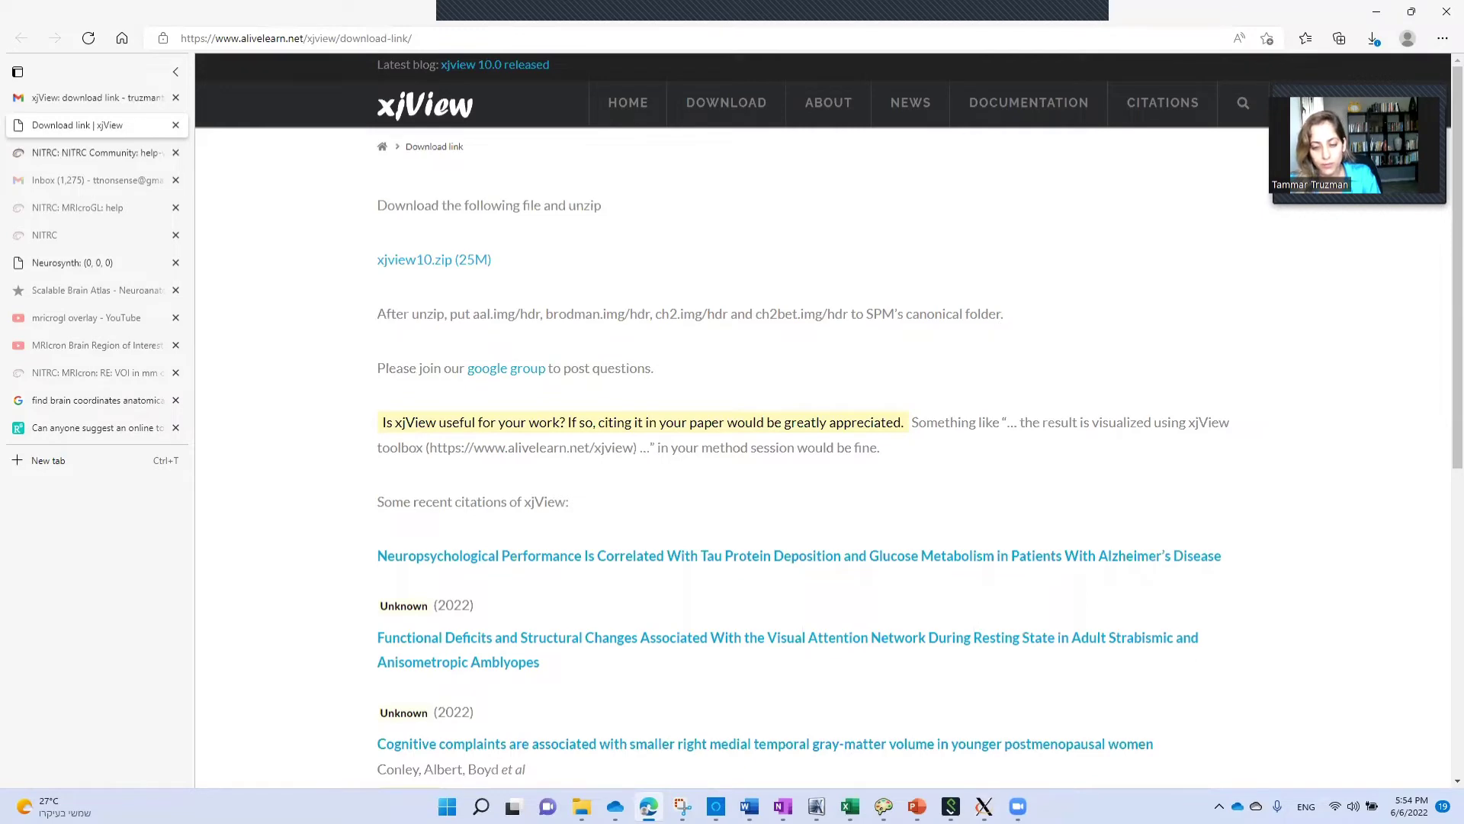
{"action": "left_click", "coordinate": [984, 806]}
{"action": "left_click", "coordinate": [1010, 10]}
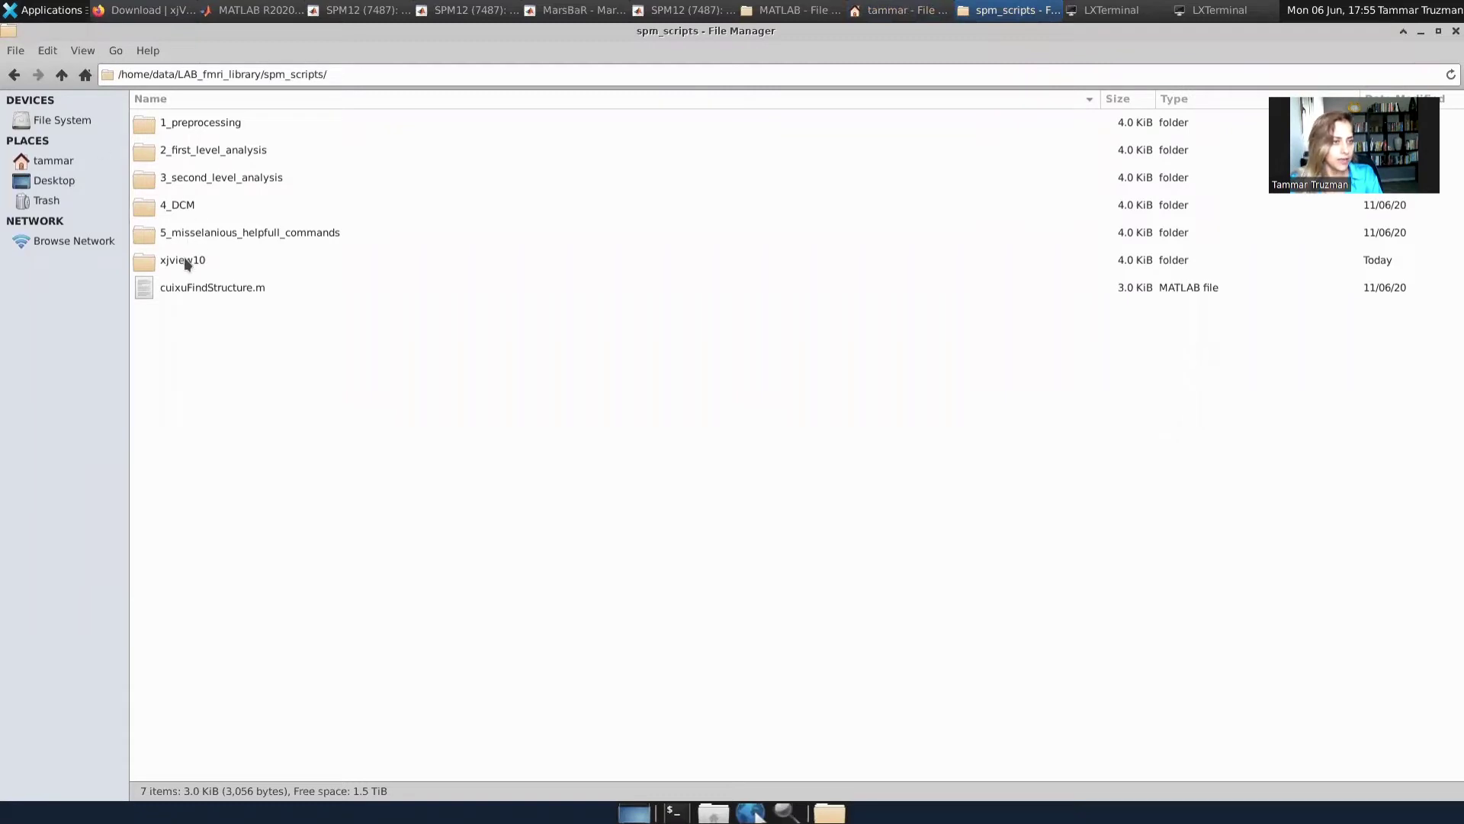
- Inspect xjview10.zip from the home folder in the archive manager, then return to spm_scripts
{"action": "left_click", "coordinate": [900, 9]}
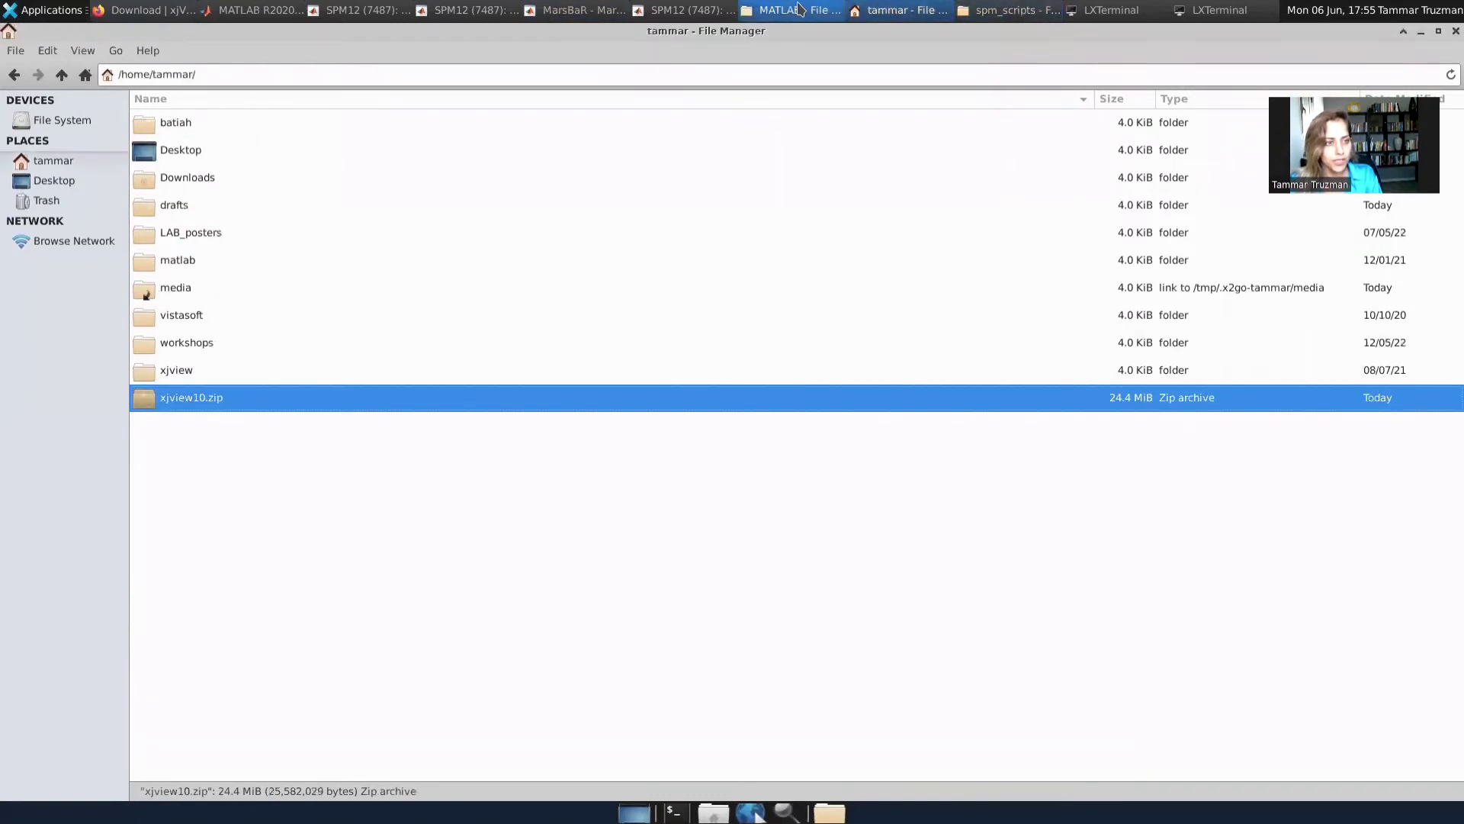
{"action": "right_click", "coordinate": [231, 396]}
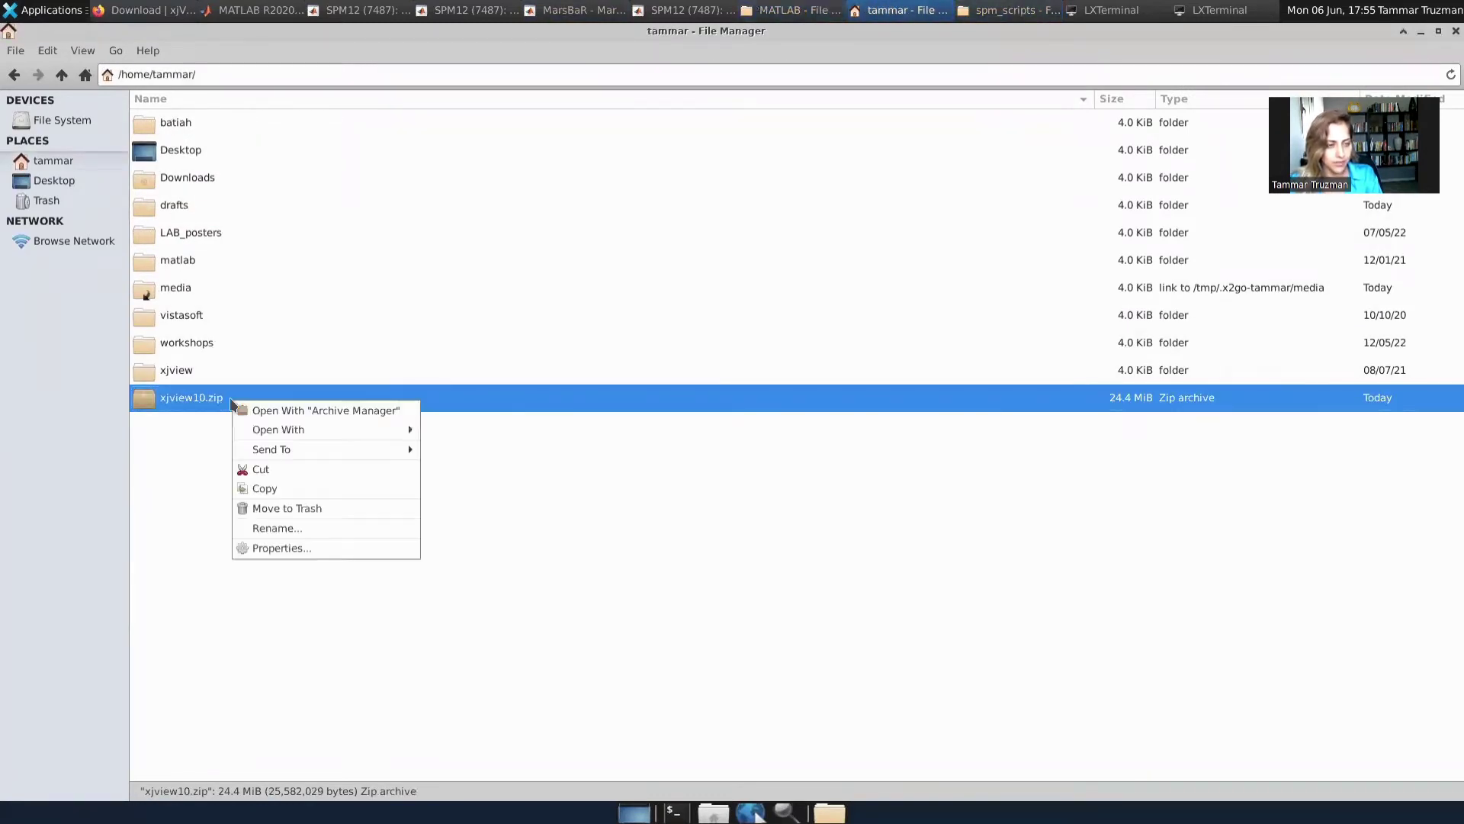
{"action": "left_click", "coordinate": [292, 406]}
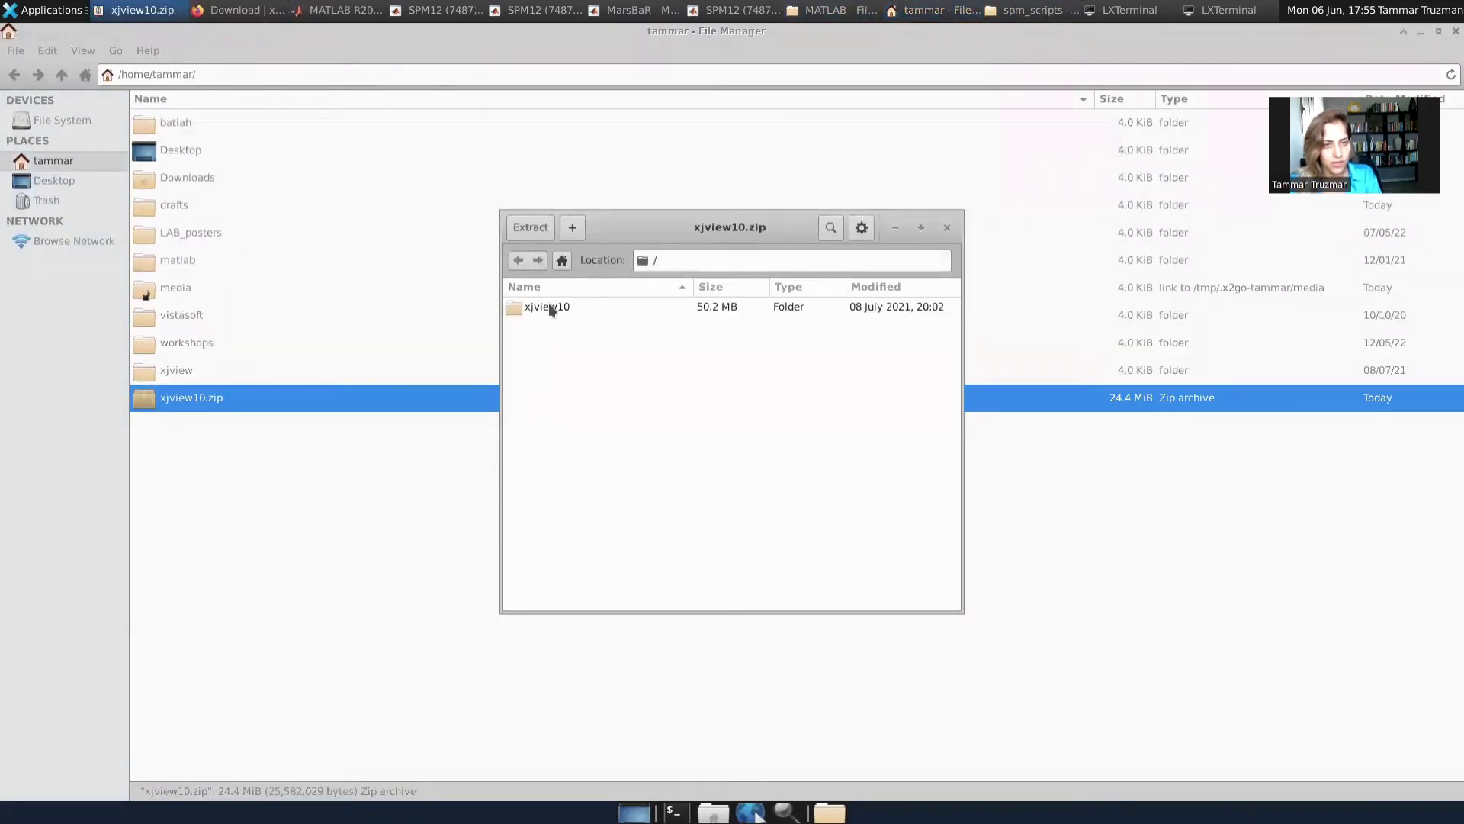
{"action": "left_click", "coordinate": [948, 226]}
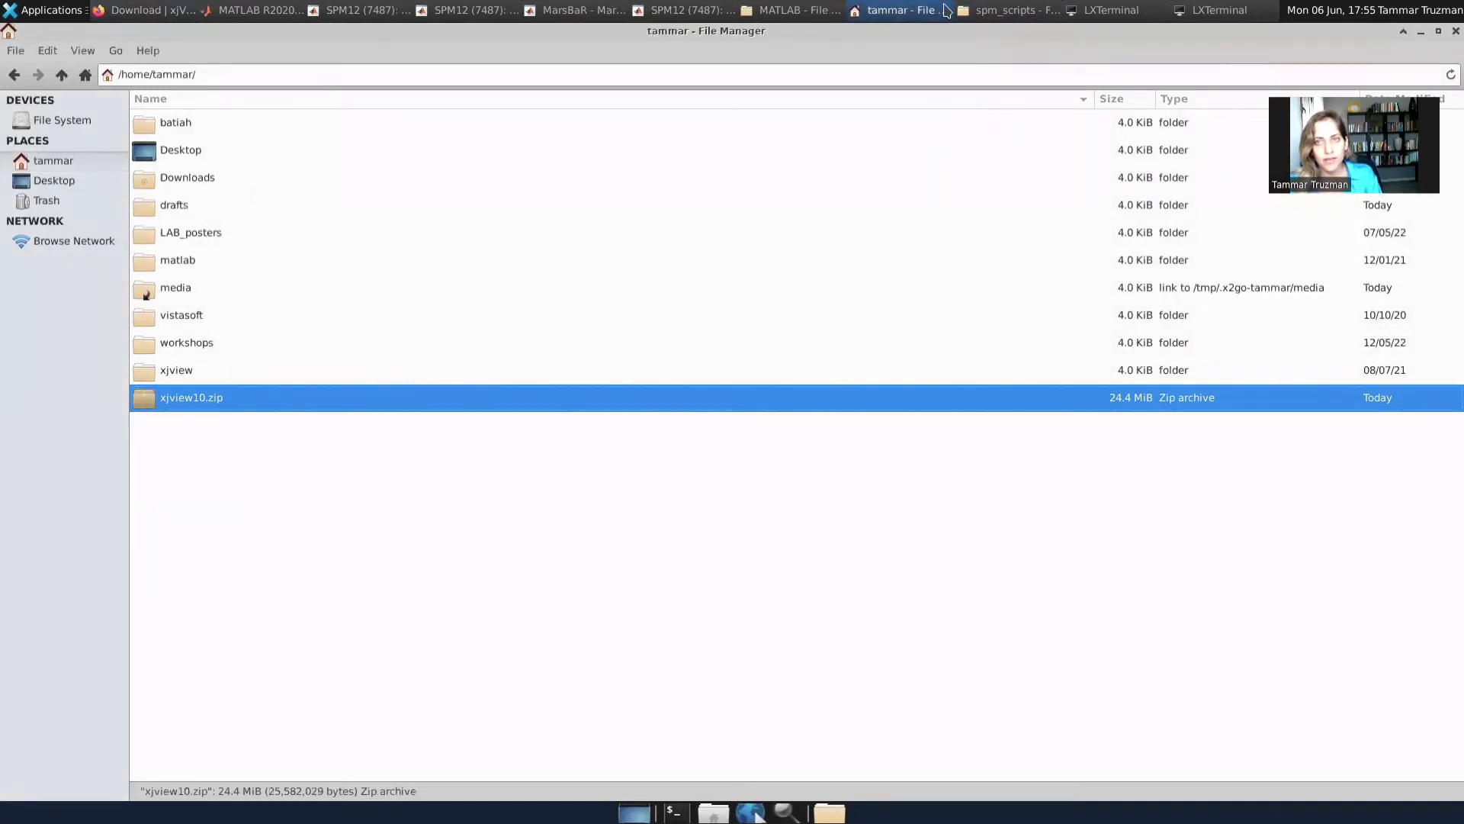
{"action": "left_click", "coordinate": [1008, 10]}
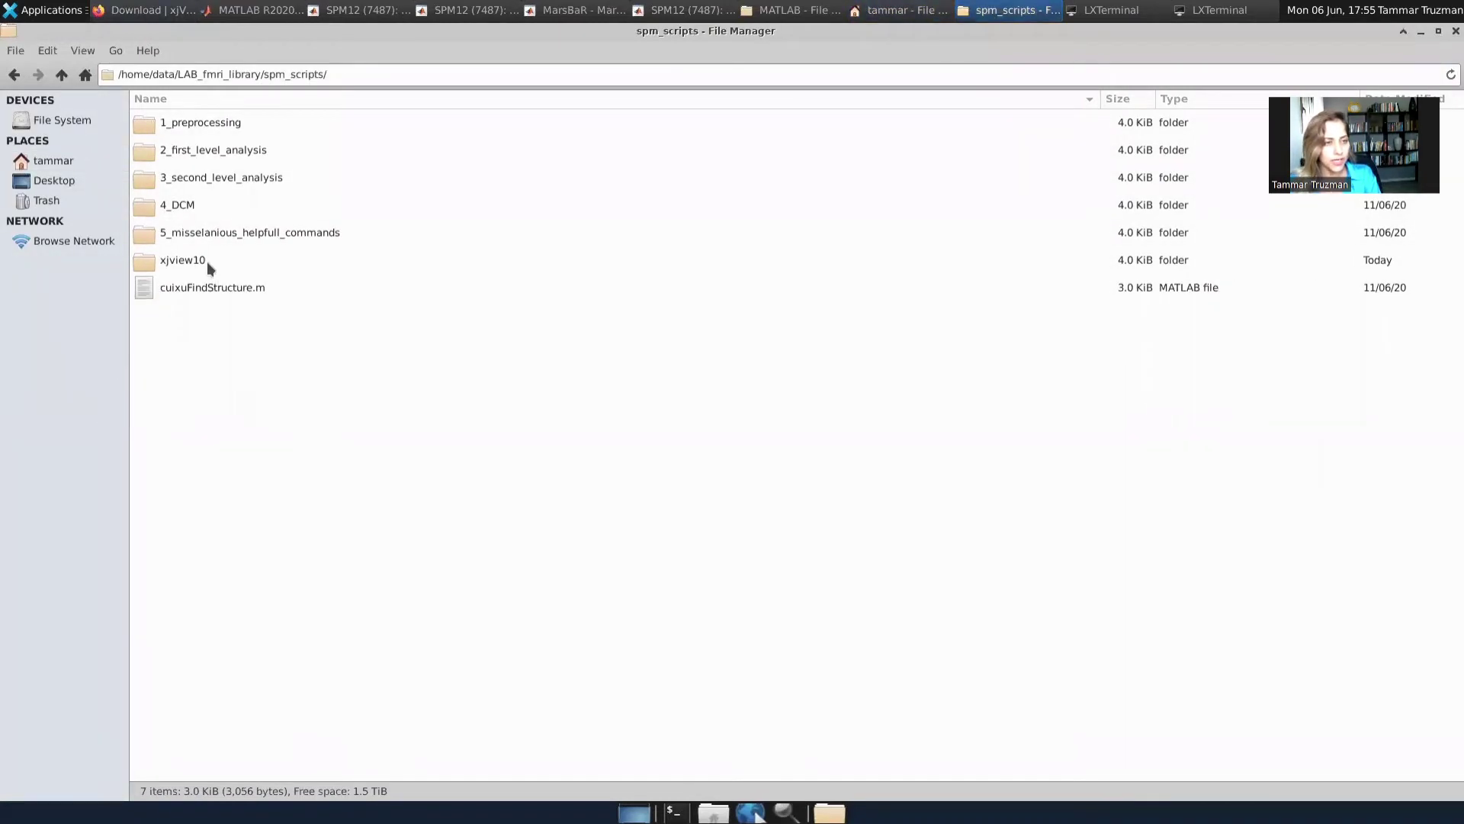
- Open the xjview10 folder and select the atlas files from aal.hdr through ch2bet.img
{"action": "double_click", "coordinate": [207, 263]}
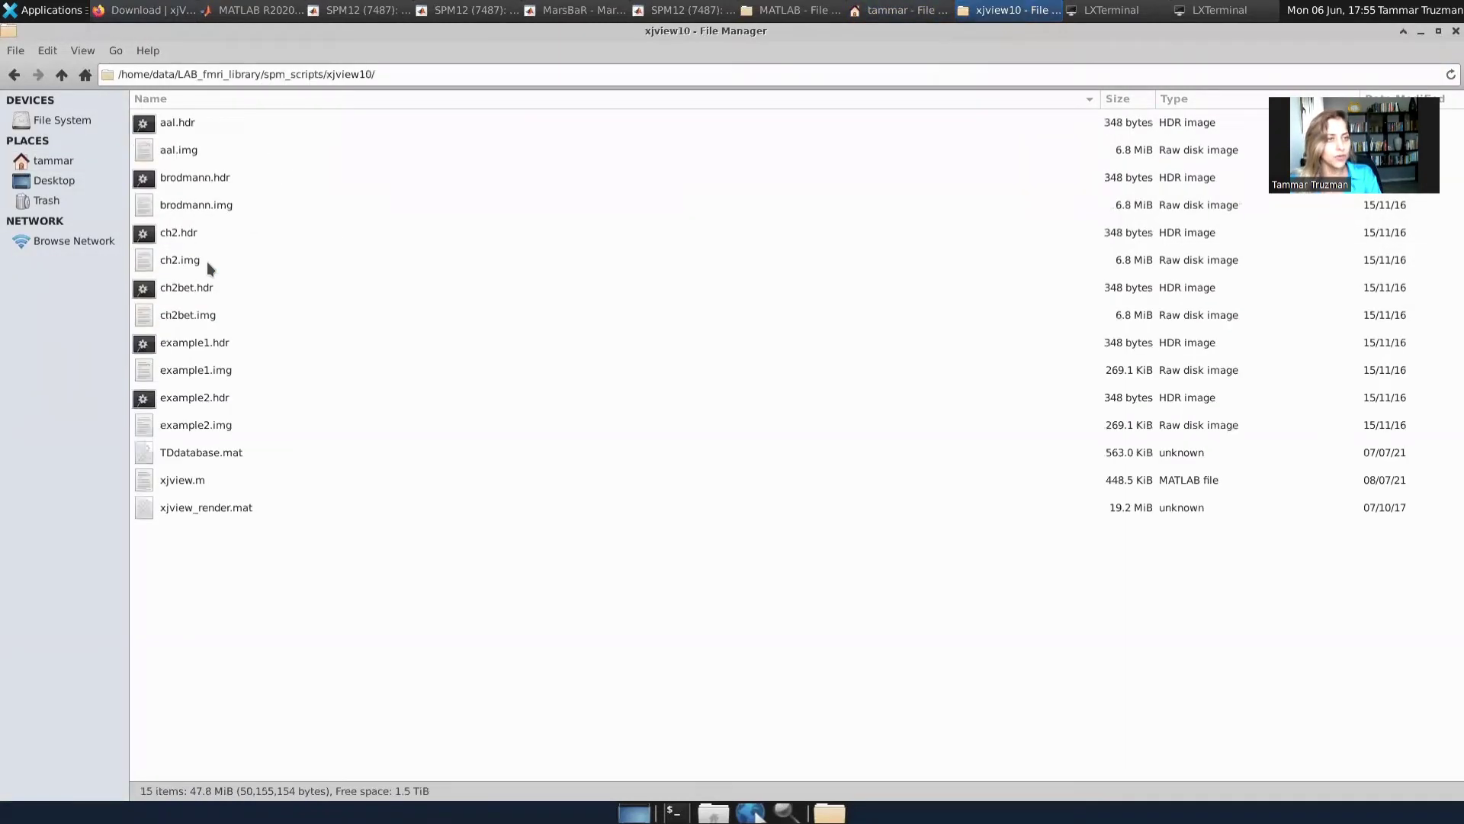
{"action": "left_click", "coordinate": [186, 125]}
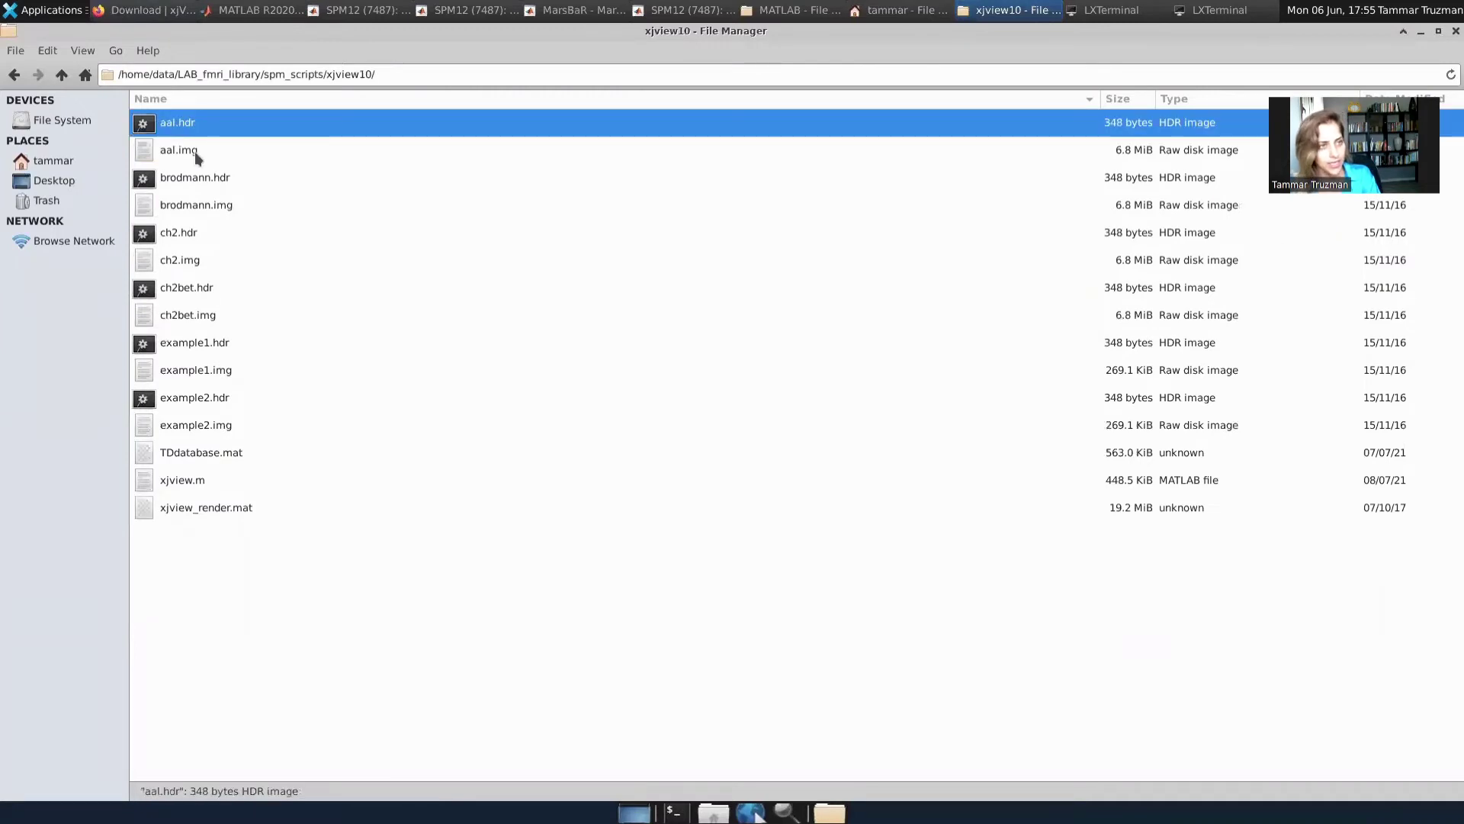
{"action": "left_click", "coordinate": [198, 151]}
{"action": "left_click", "coordinate": [198, 119]}
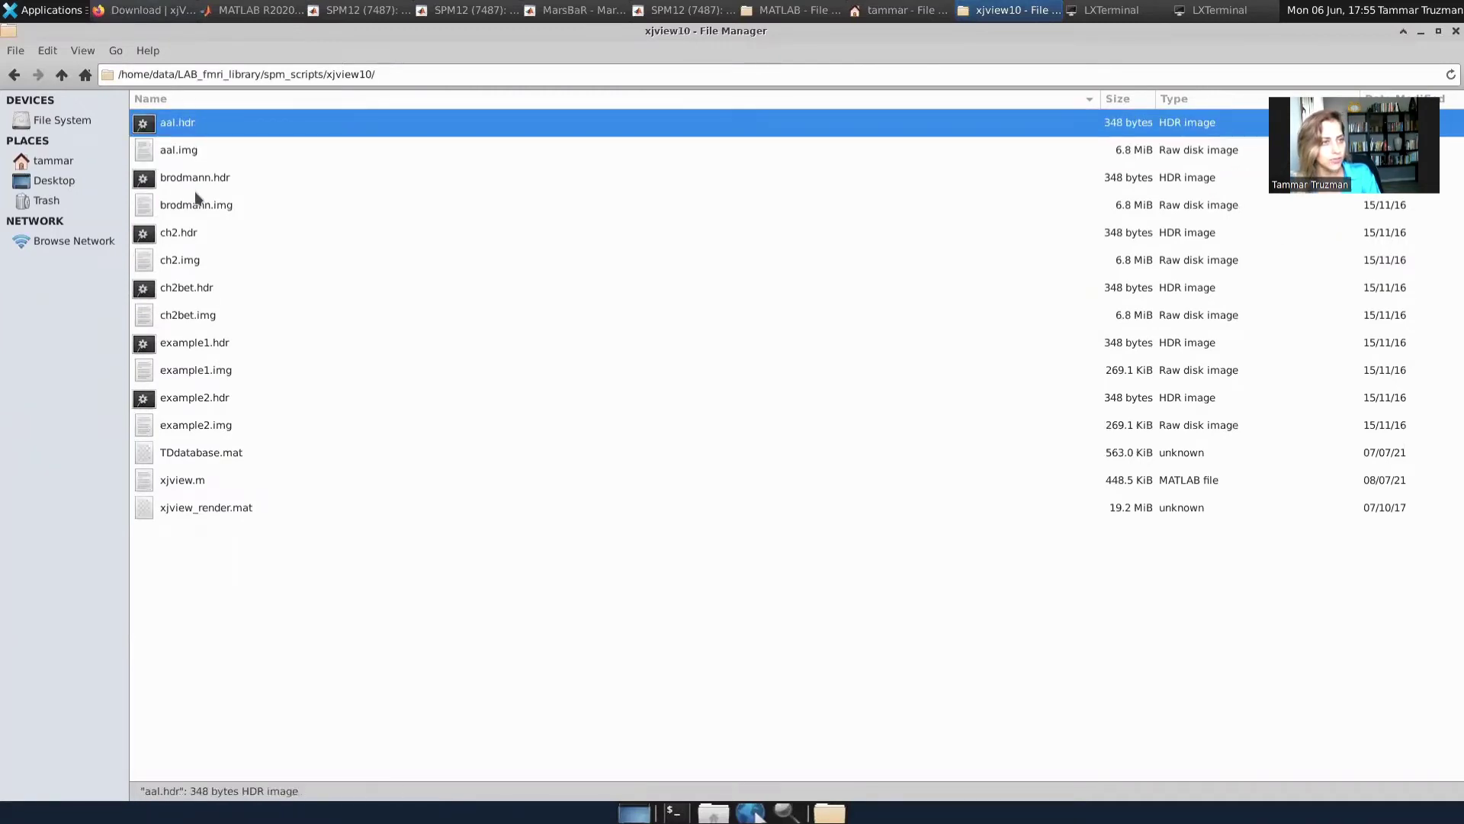
{"action": "left_click", "coordinate": [191, 203], "text": "shift"}
{"action": "left_click", "coordinate": [206, 235], "text": "shift"}
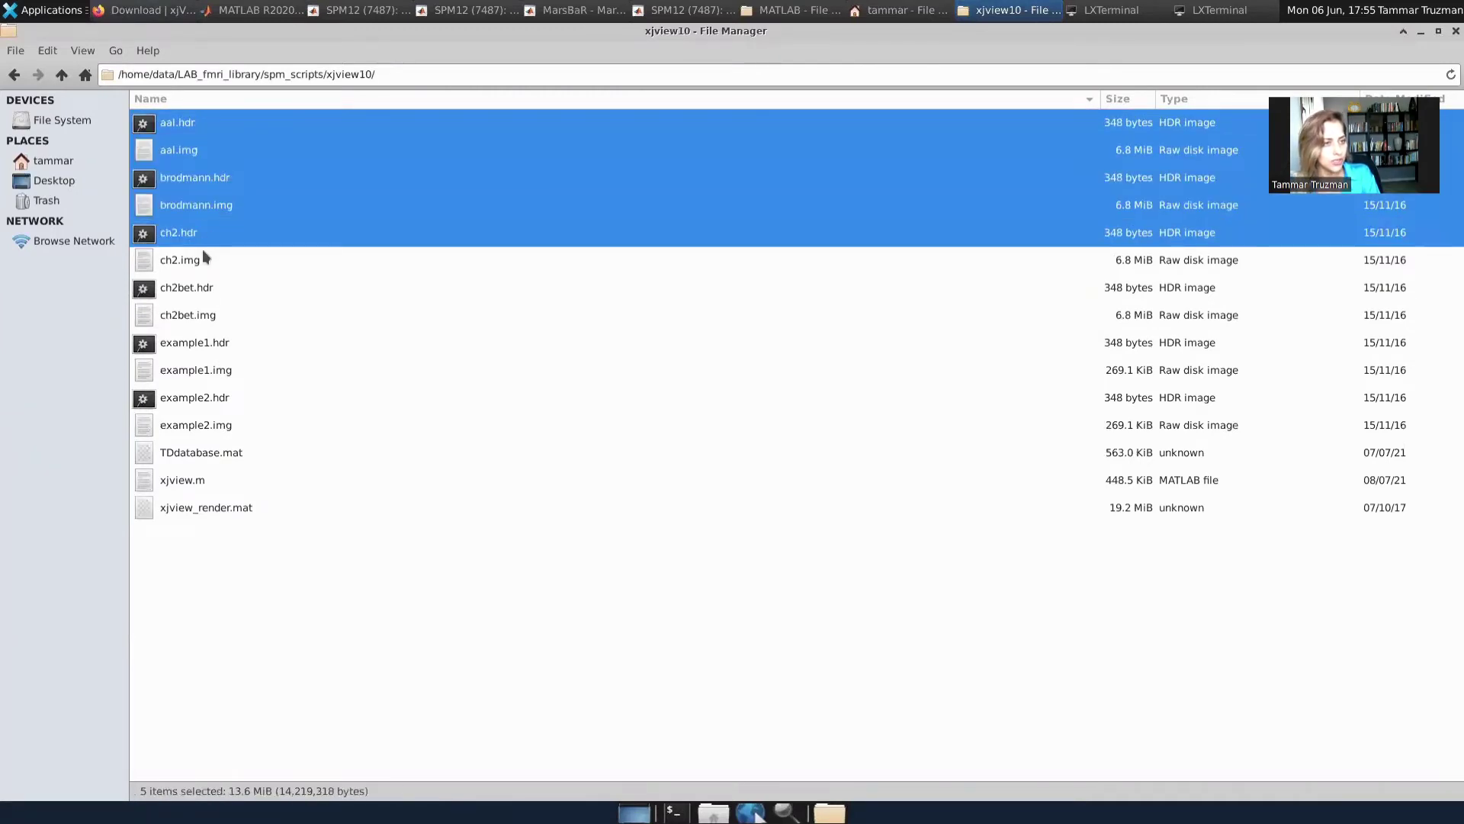
{"action": "left_click", "coordinate": [191, 317], "text": "shift"}
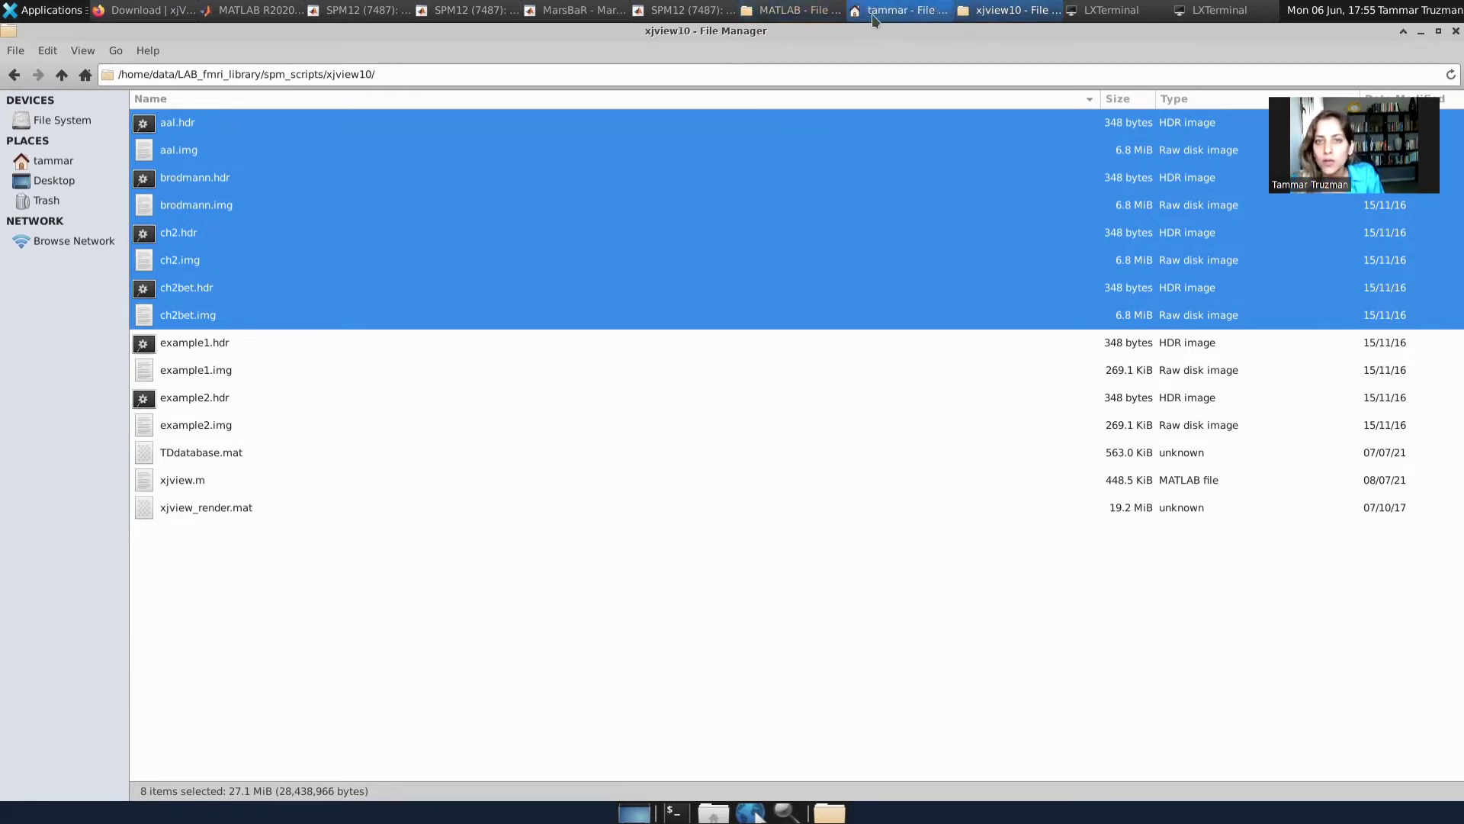
- Browse /opt/MATLAB into R2020b, spm12 and canonical, then return to MATLAB
{"action": "left_click", "coordinate": [807, 9]}
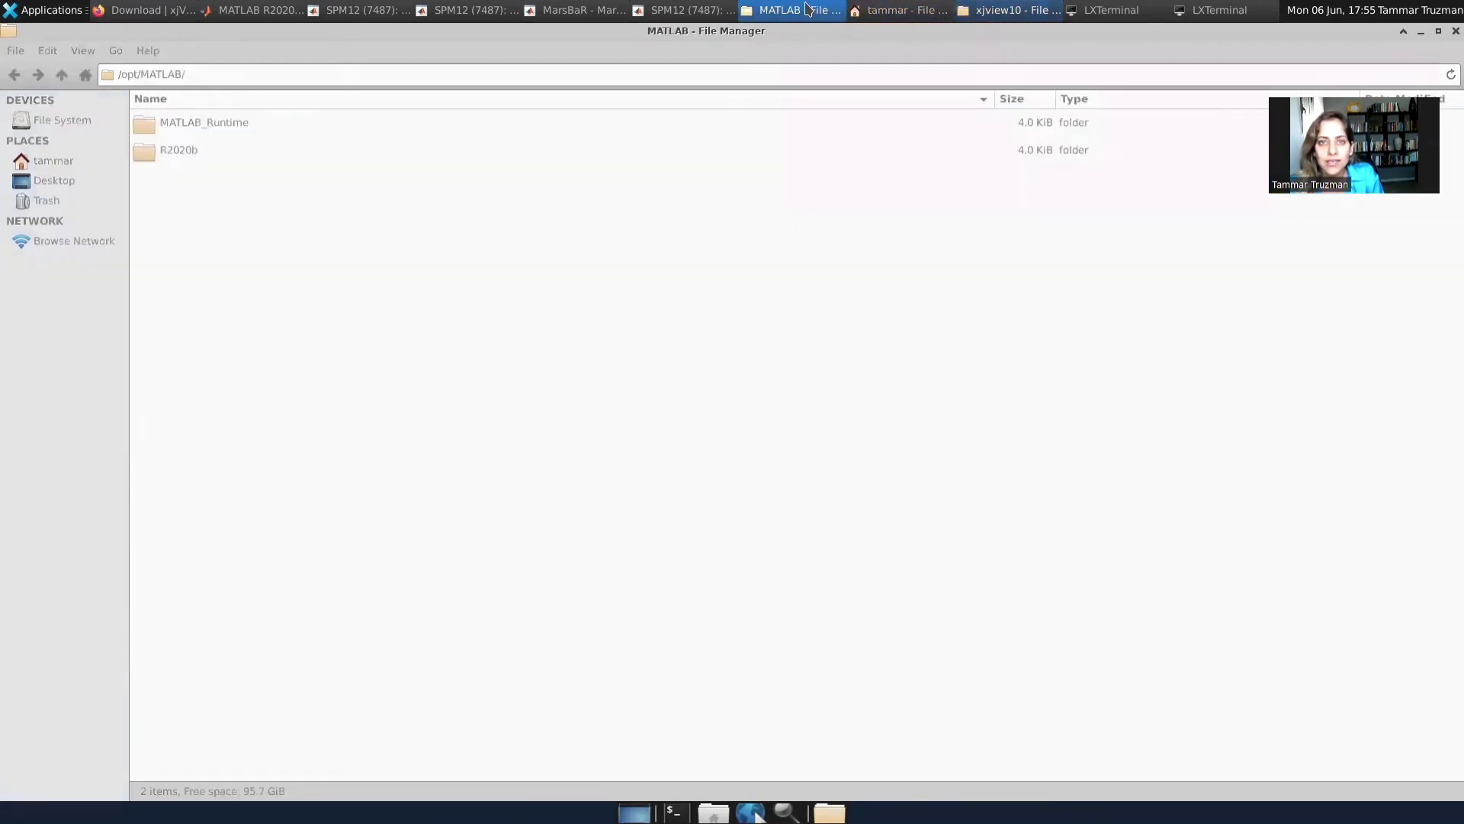
{"action": "double_click", "coordinate": [199, 149]}
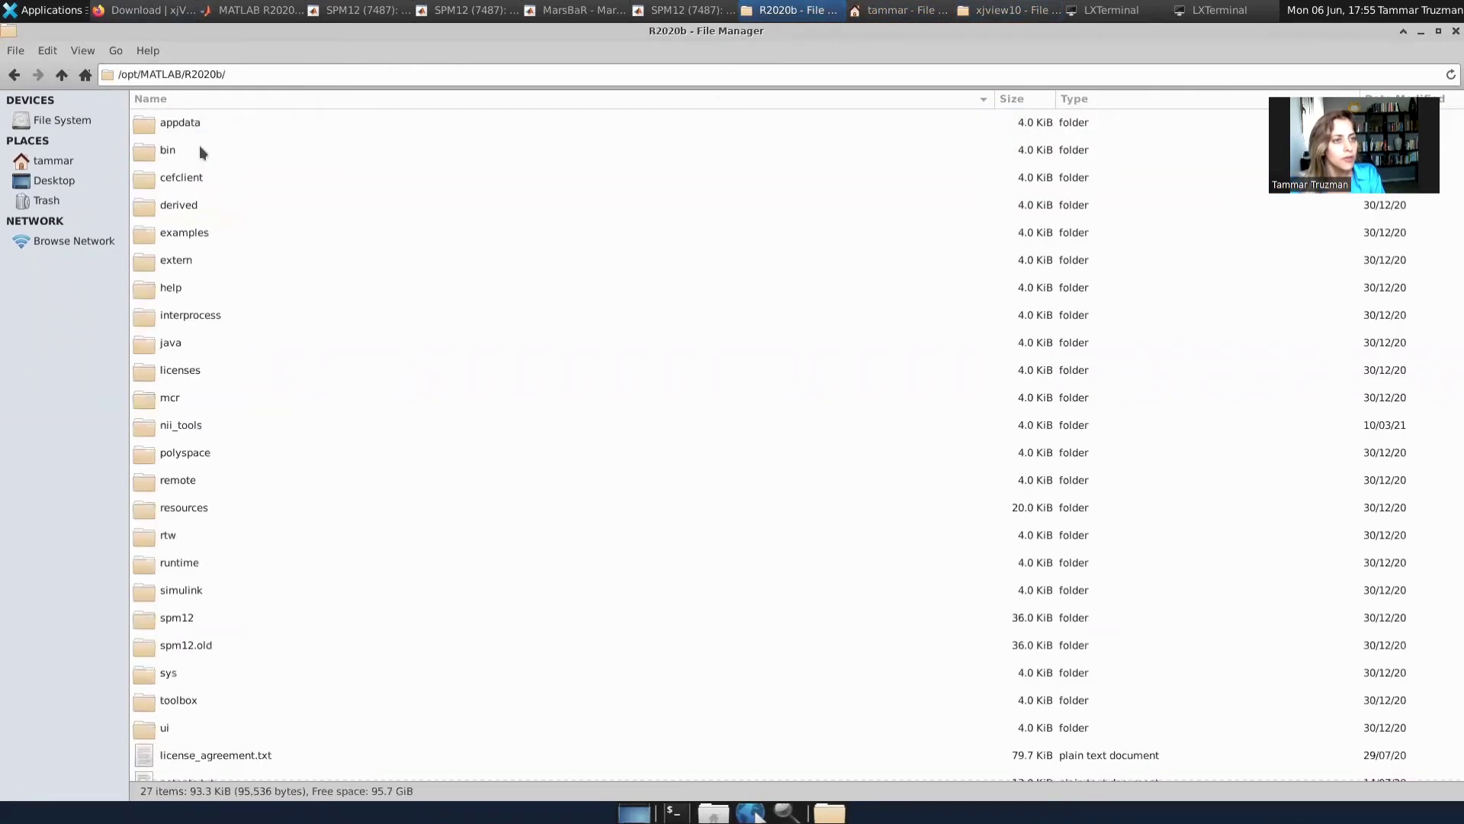
{"action": "double_click", "coordinate": [200, 619]}
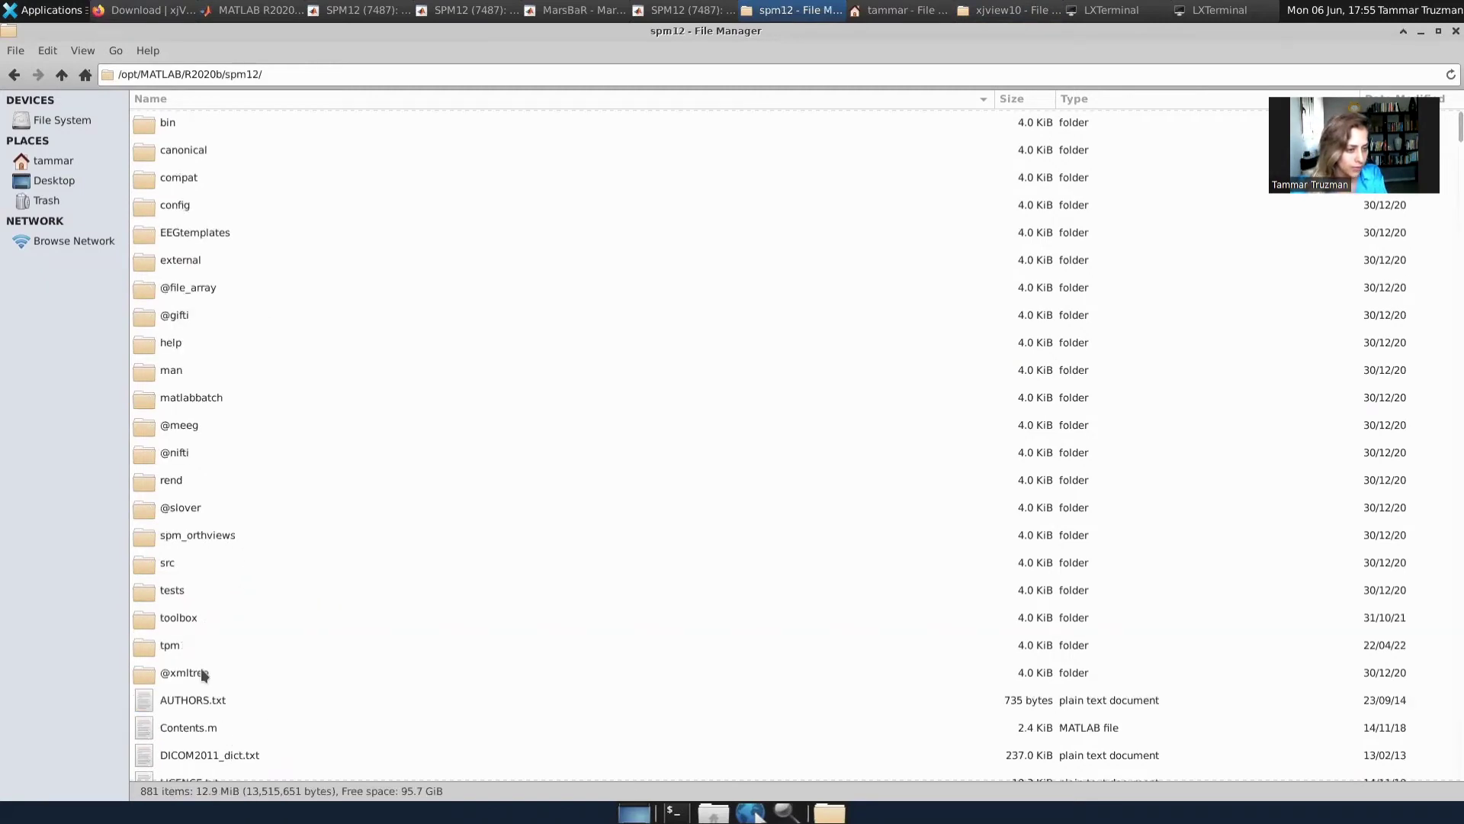
{"action": "double_click", "coordinate": [200, 151]}
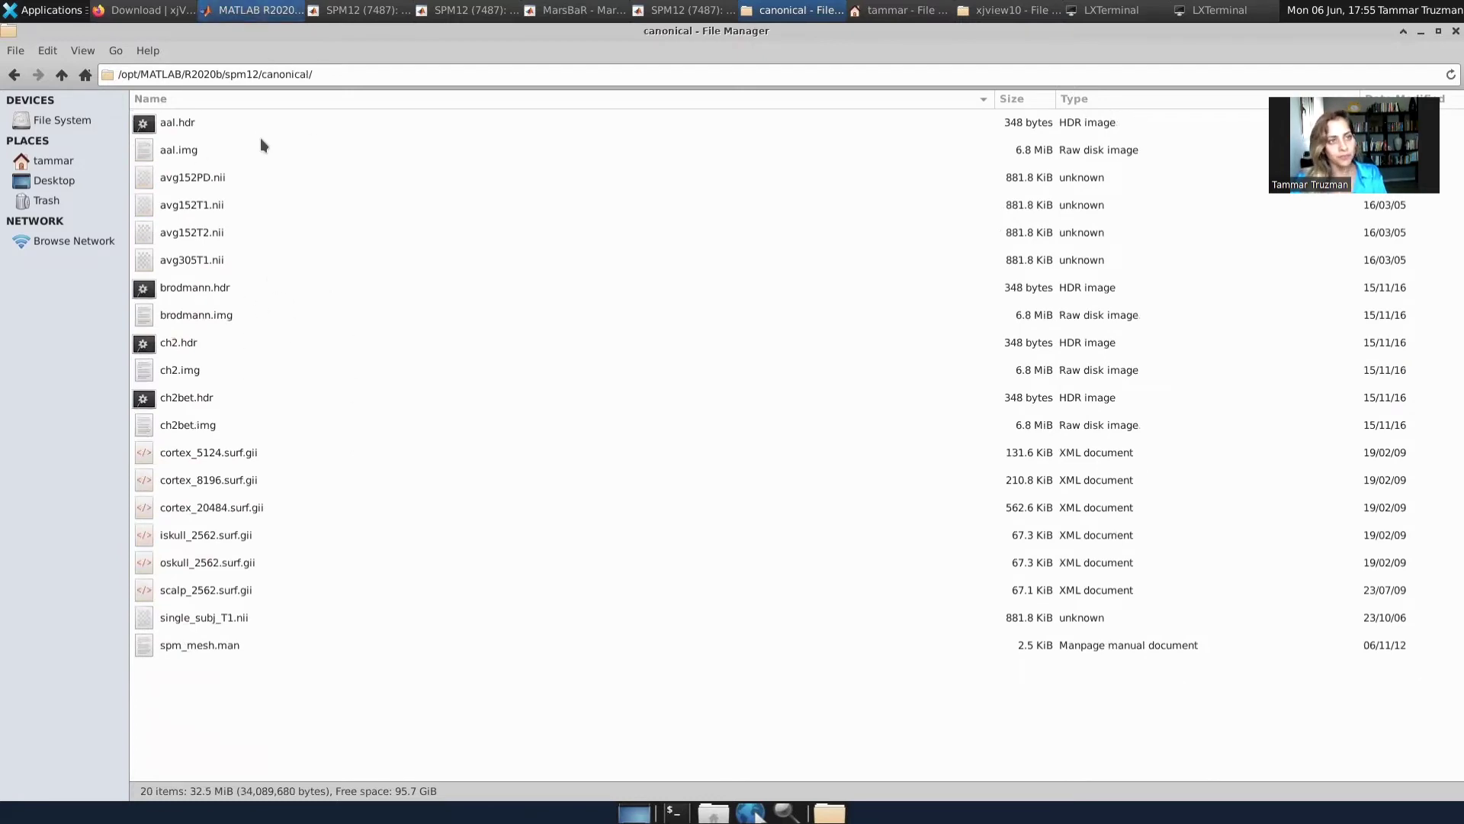
{"action": "left_click", "coordinate": [255, 10]}
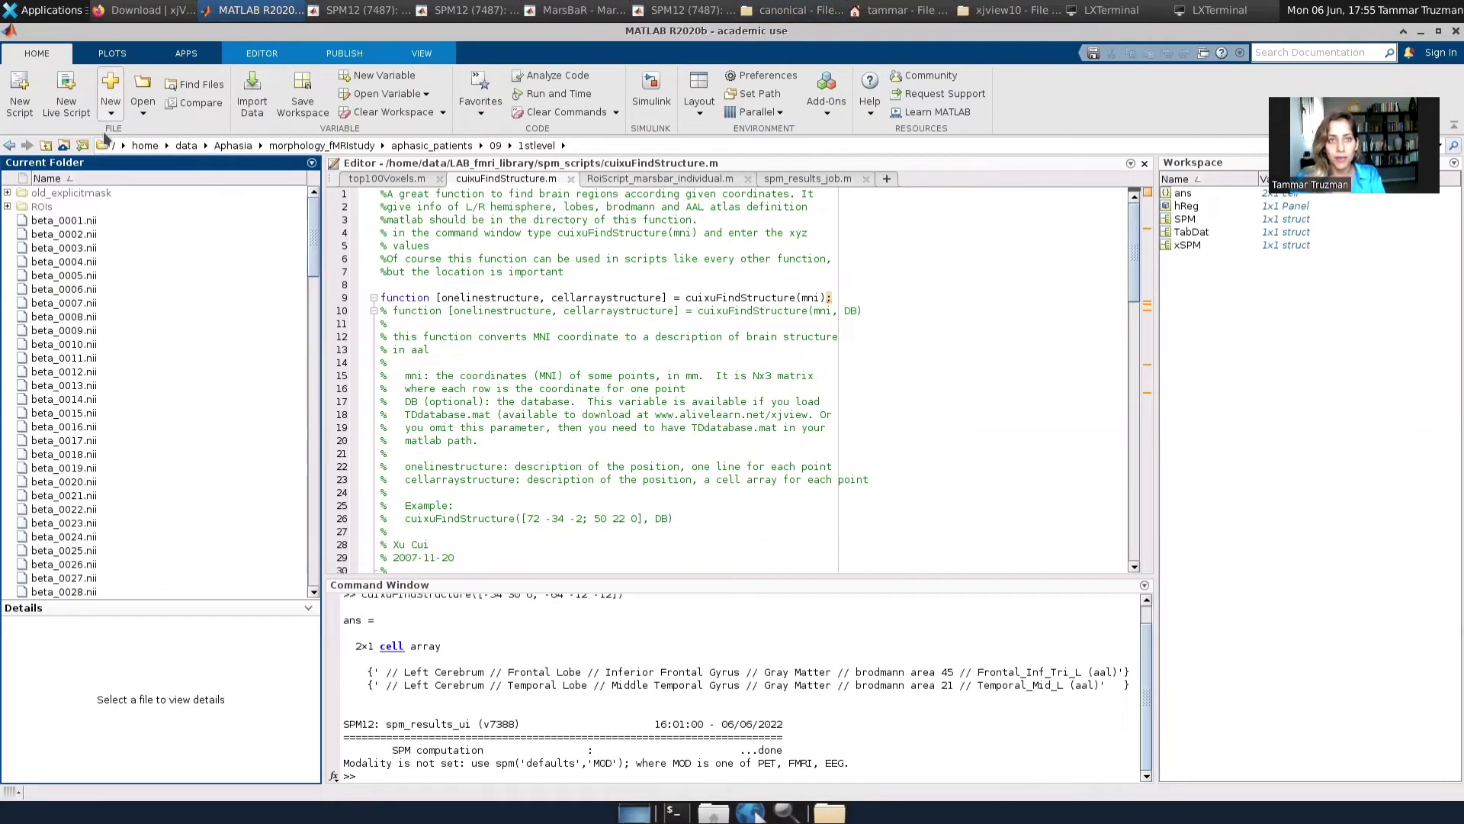
{"action": "left_click", "coordinate": [760, 98]}
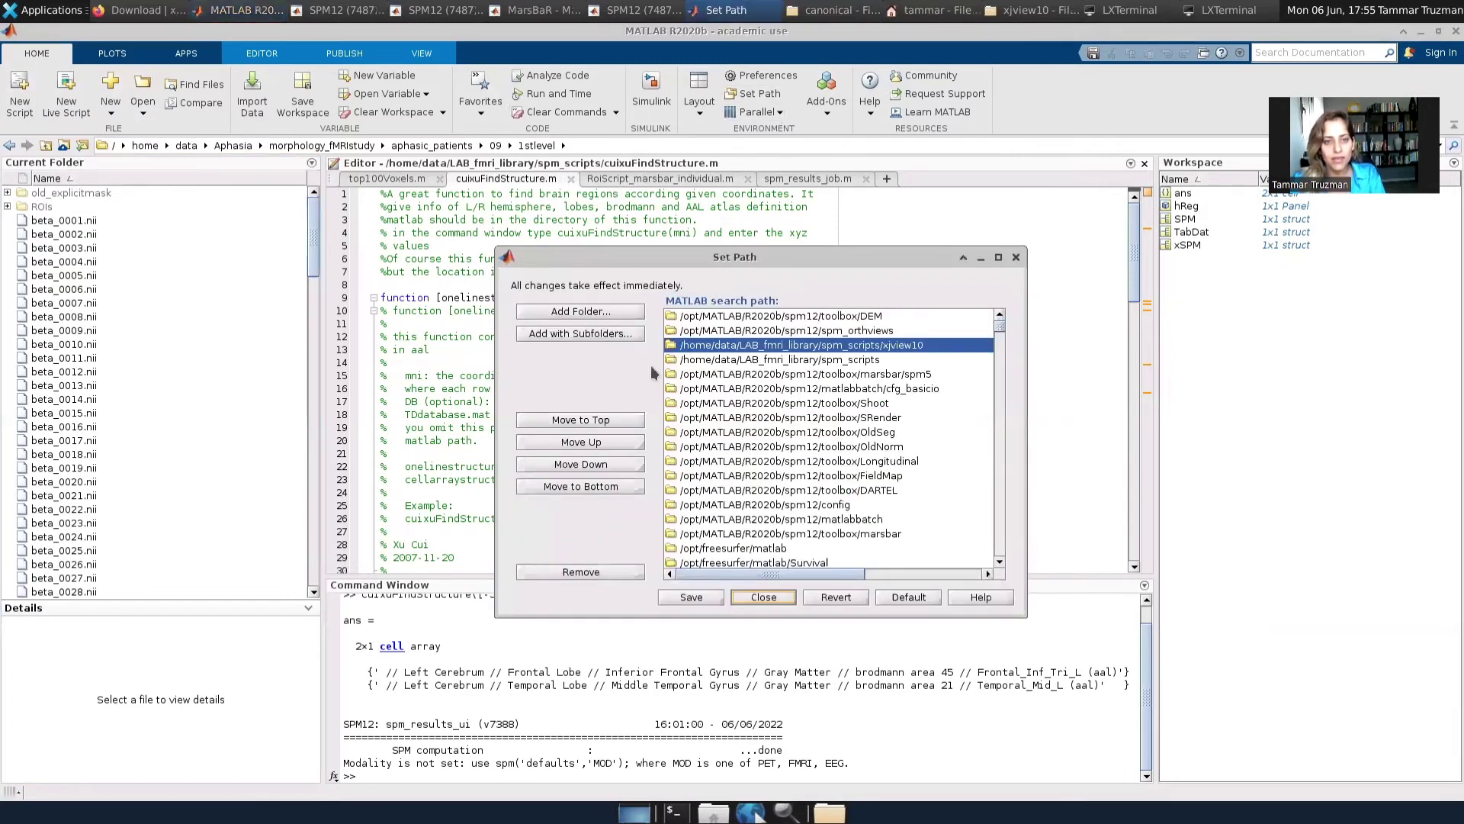
{"action": "left_click", "coordinate": [623, 313]}
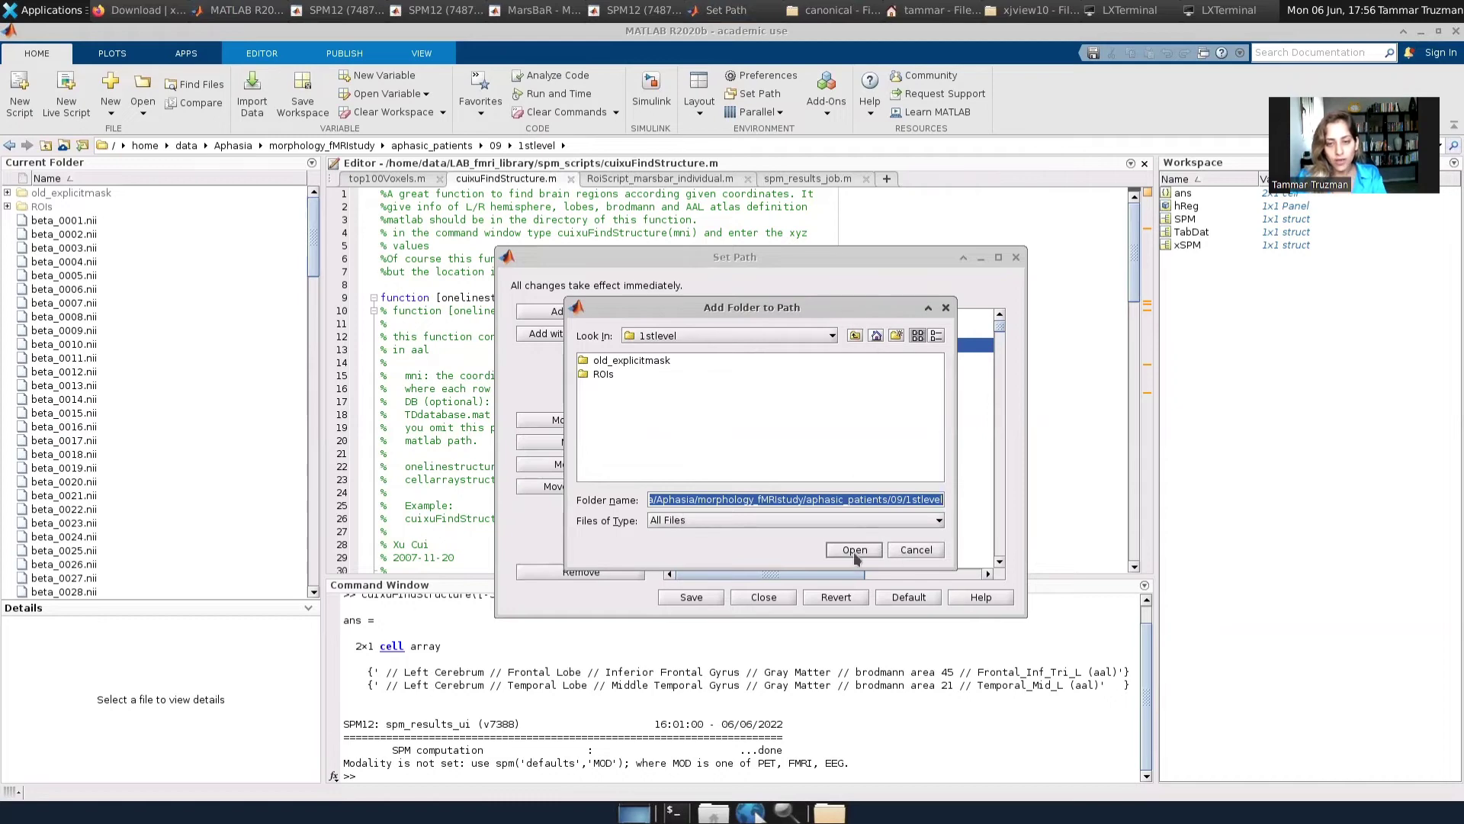
{"action": "left_click", "coordinate": [916, 551]}
{"action": "left_click", "coordinate": [775, 596]}
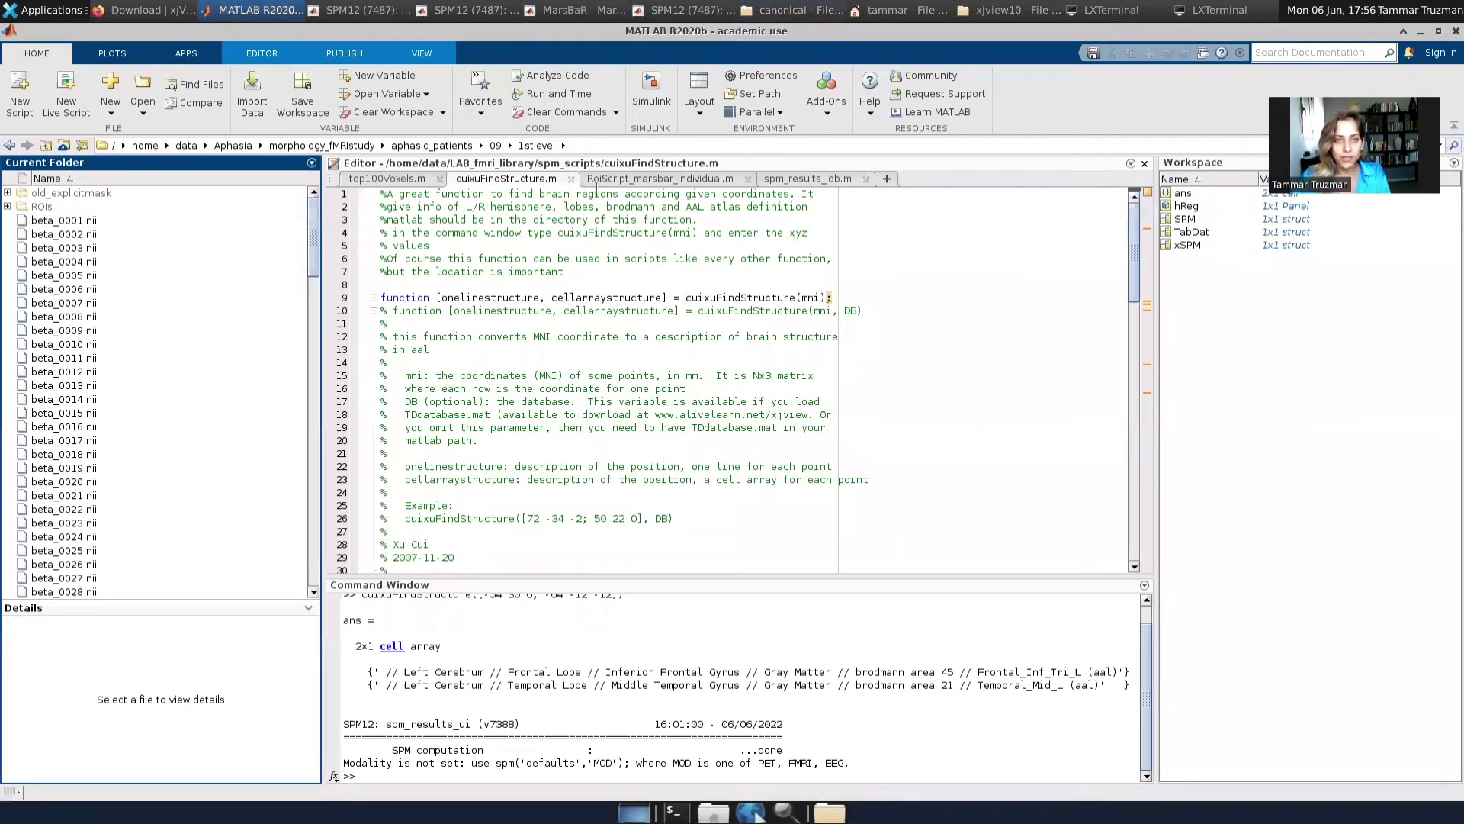
- Run clc and clear all, then recall cuixuFindStructure([-54 30 6; -64 -12 -12]) from history
{"action": "left_click", "coordinate": [465, 776]}
{"action": "type", "text": "clc"}
{"action": "key", "text": "Return"}
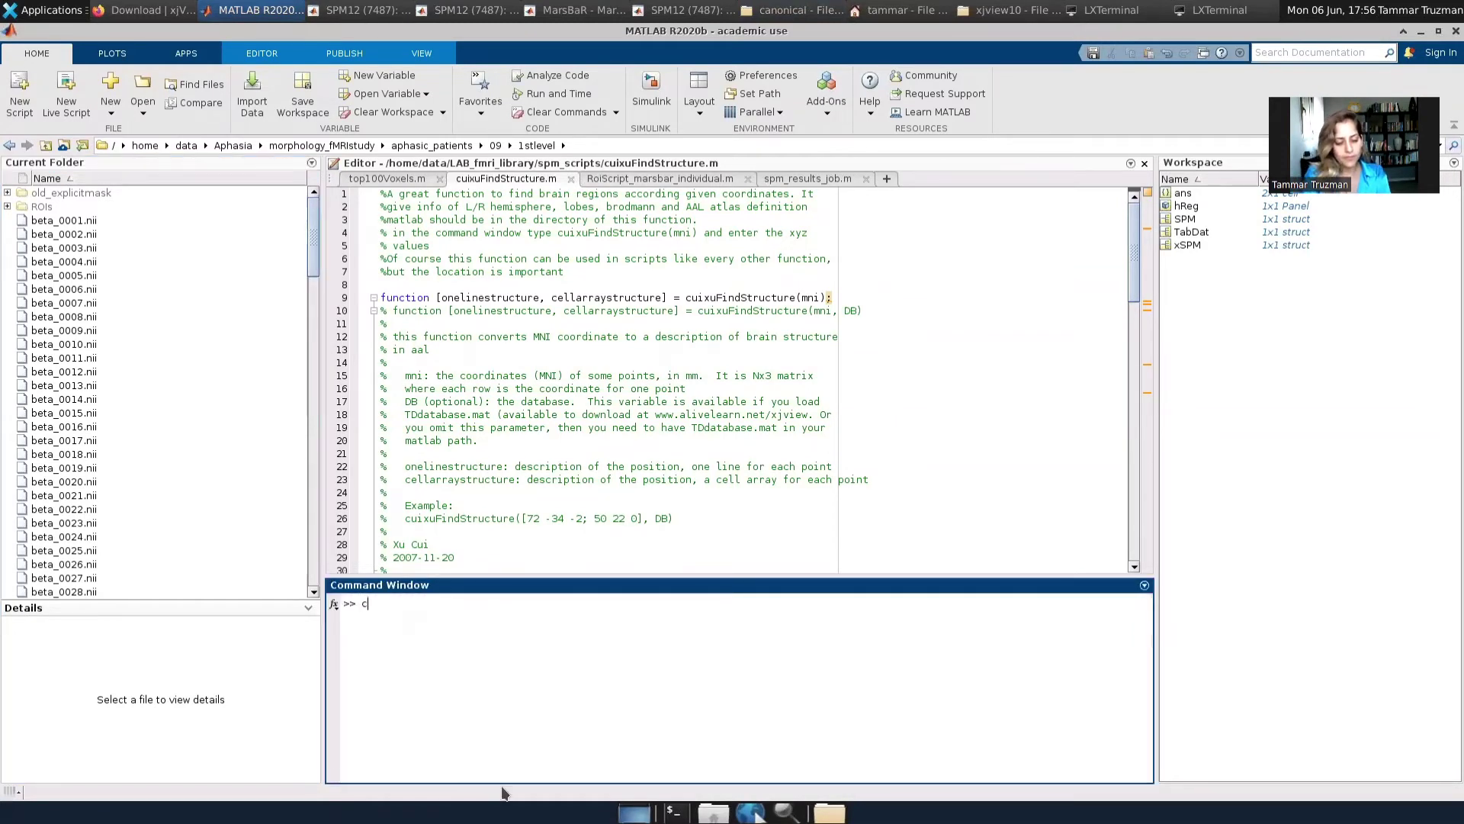
{"action": "type", "text": "clear all"}
{"action": "key", "text": "Return"}
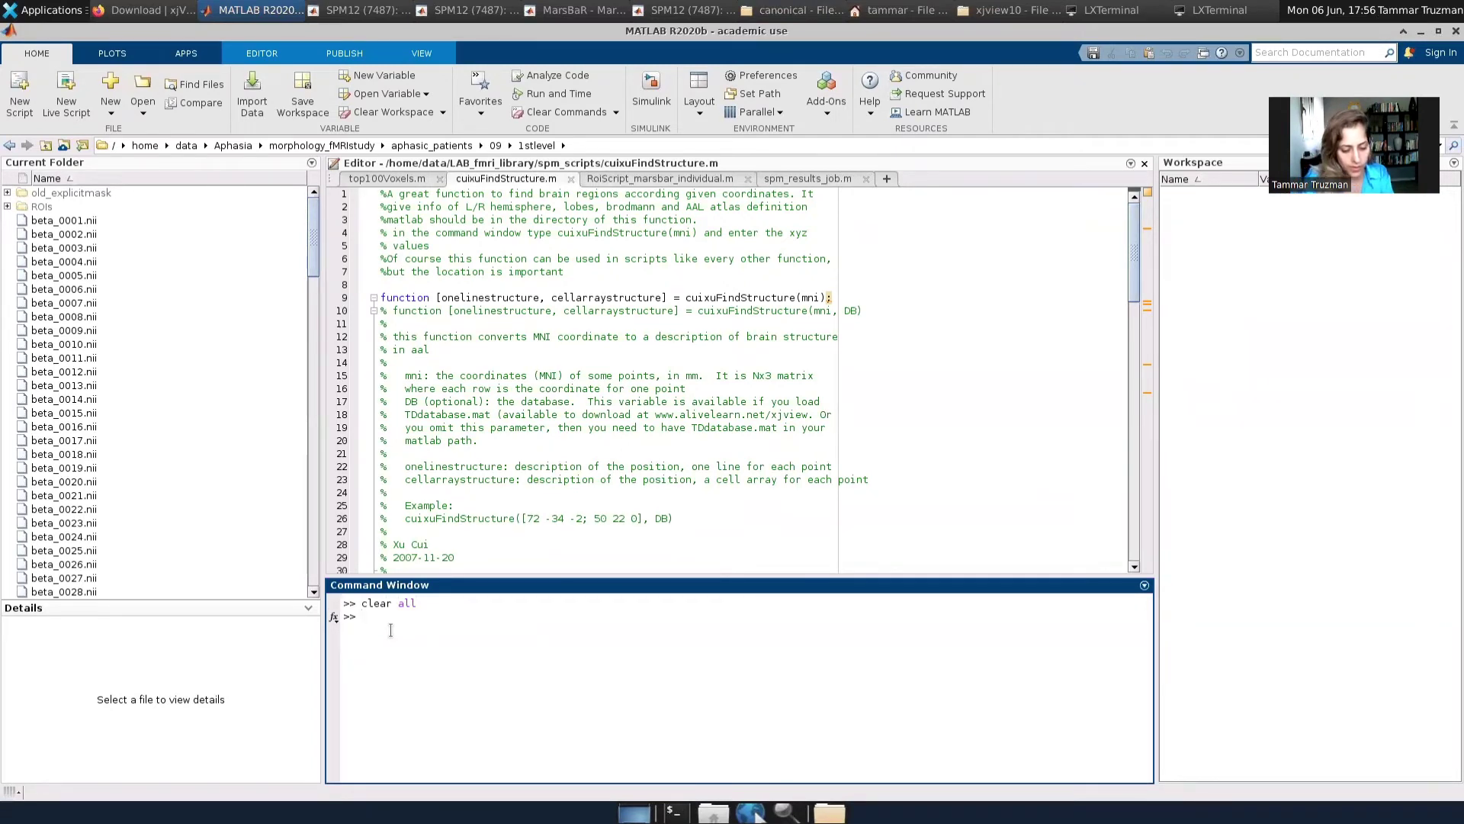
{"action": "type", "text": "cuix"}
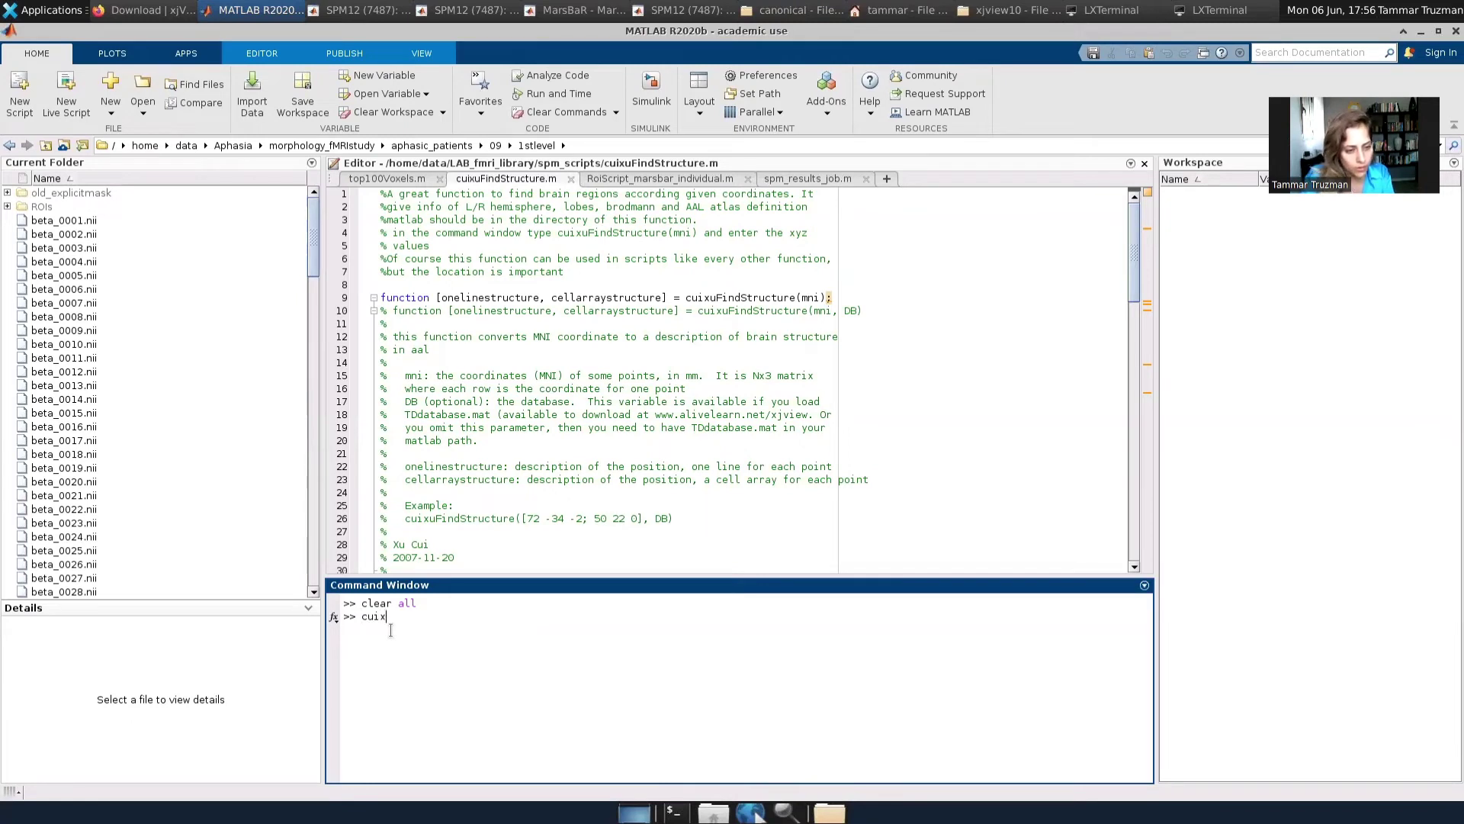
{"action": "key", "text": "Up"}
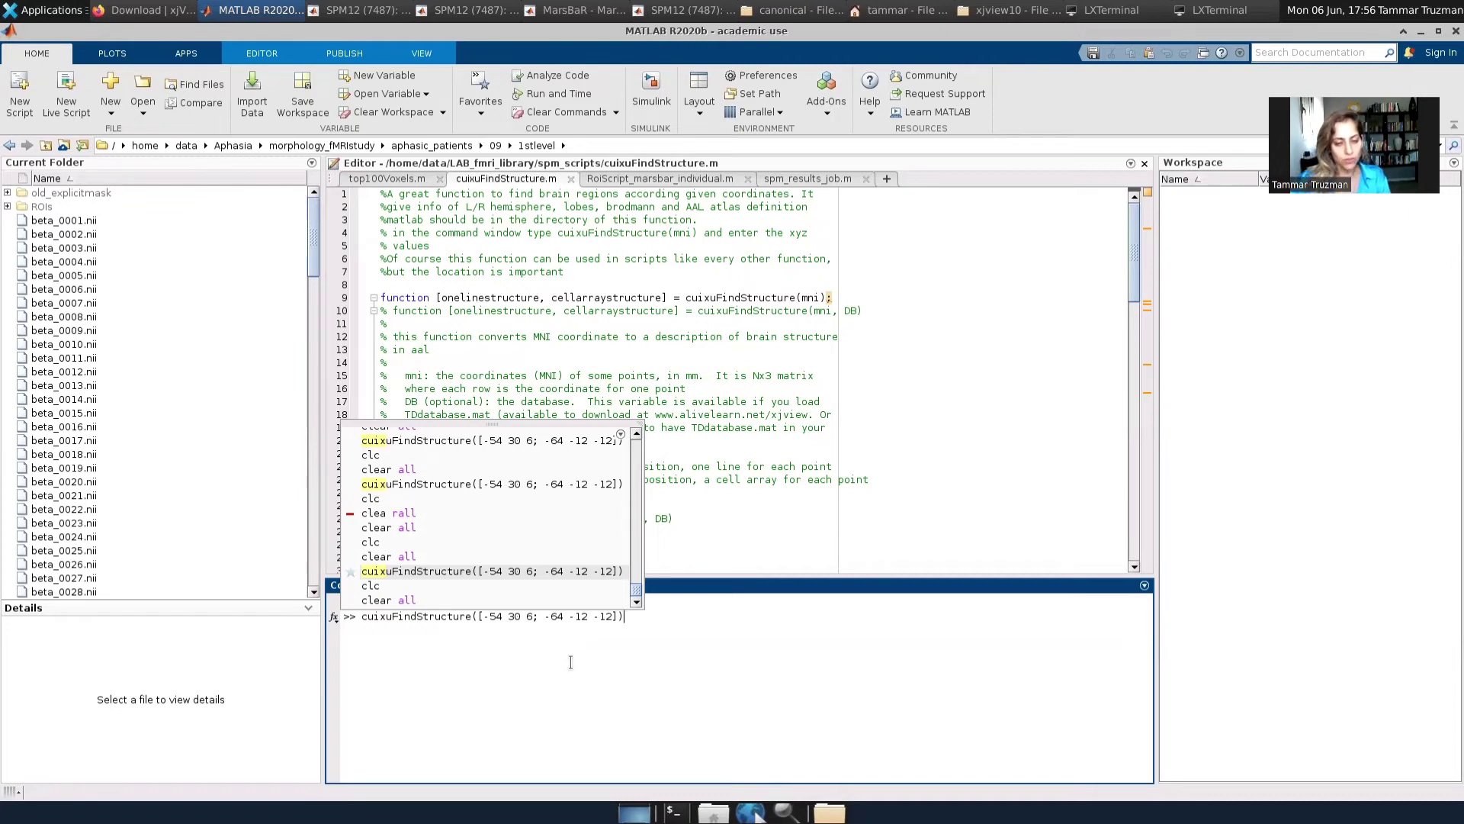
- Run the lookup and highlight -54 30 6, its Frontal_Inf_Tri_L (Brodmann 45) label, and -64 -12 -12
{"action": "key", "text": "Return"}
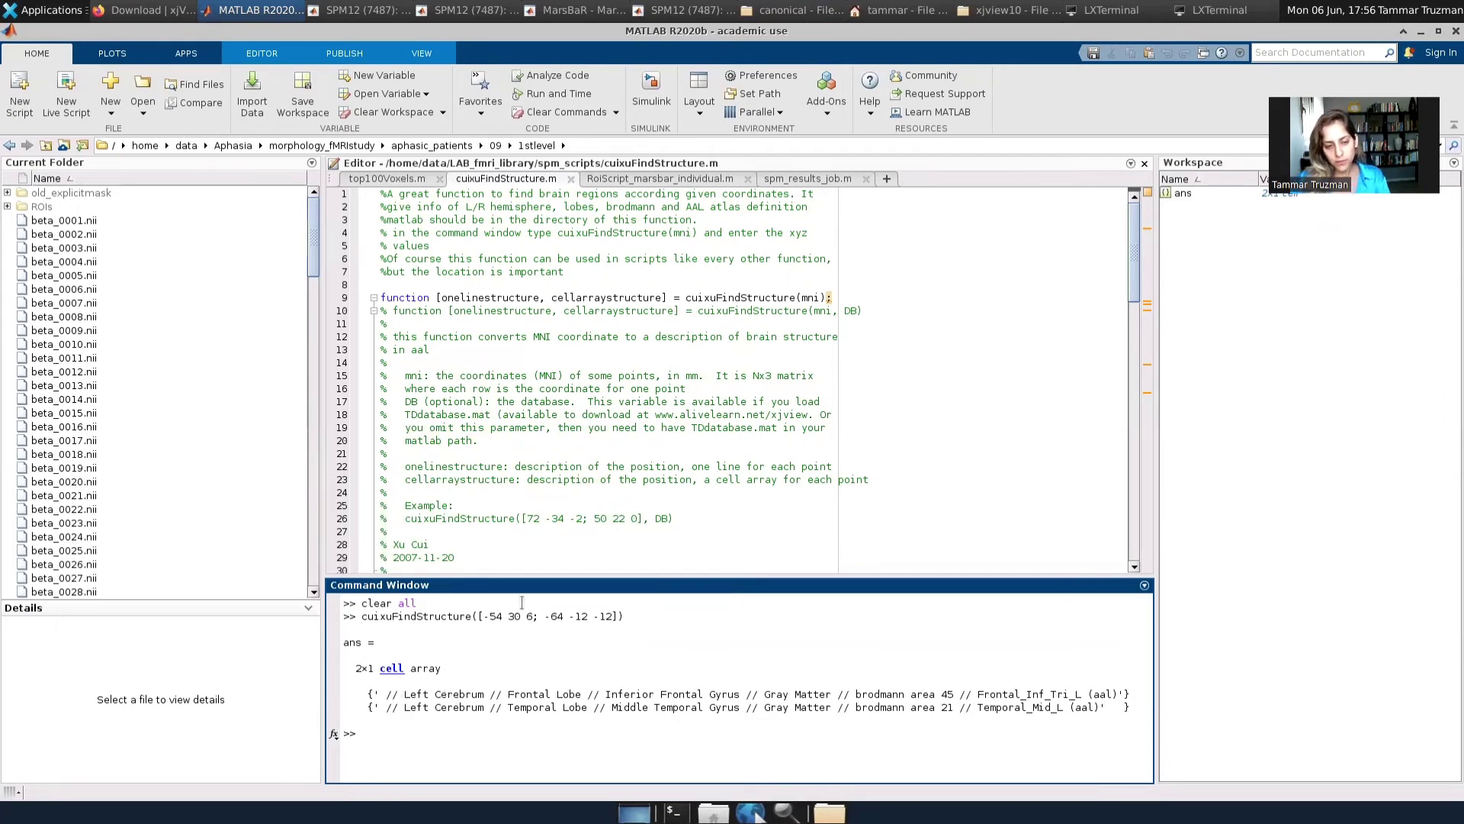
{"action": "left_click_drag", "start_coordinate": [489, 616], "coordinate": [536, 618]}
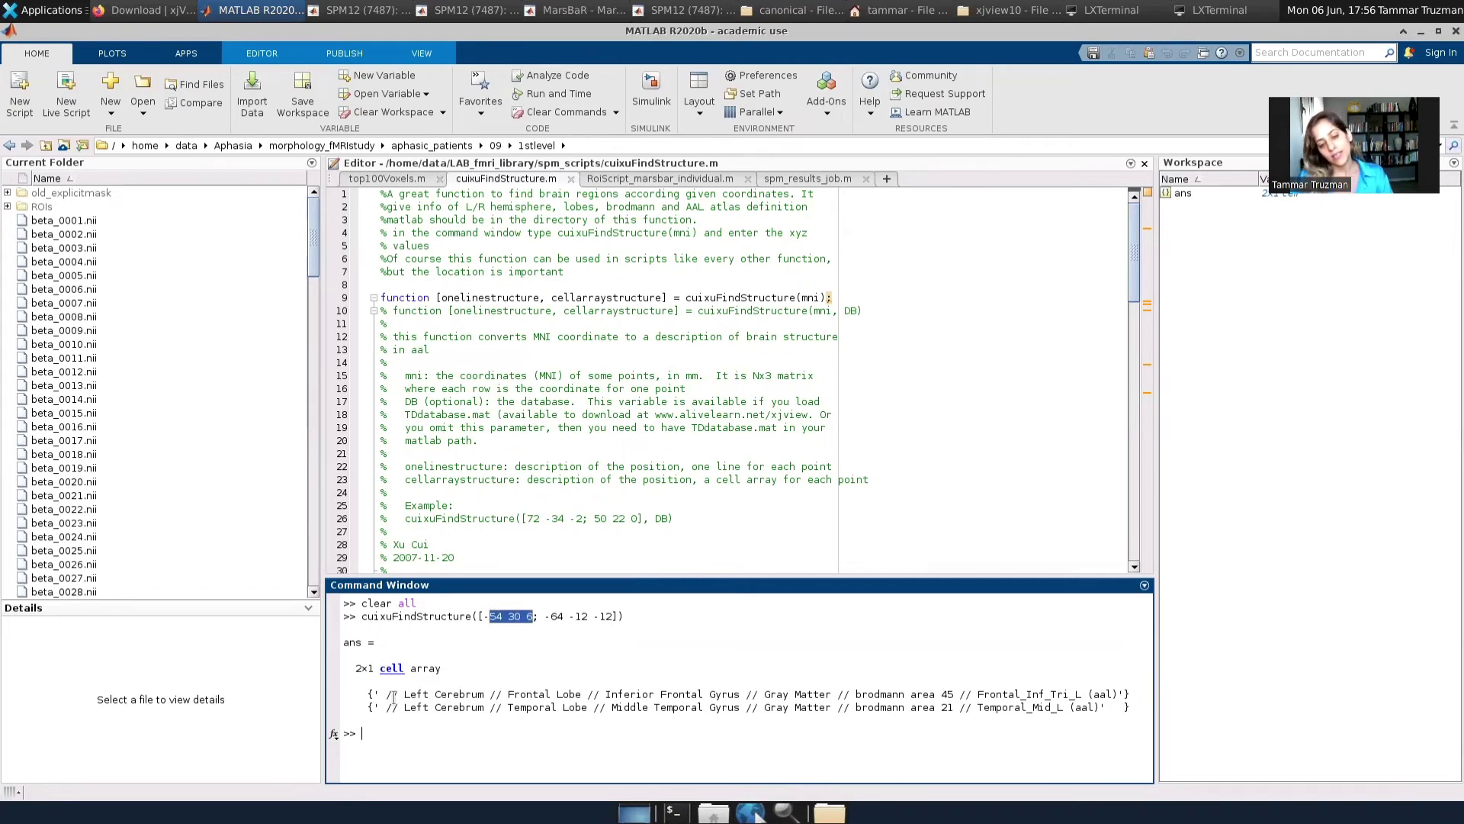
{"action": "left_click_drag", "start_coordinate": [392, 694], "coordinate": [1112, 694]}
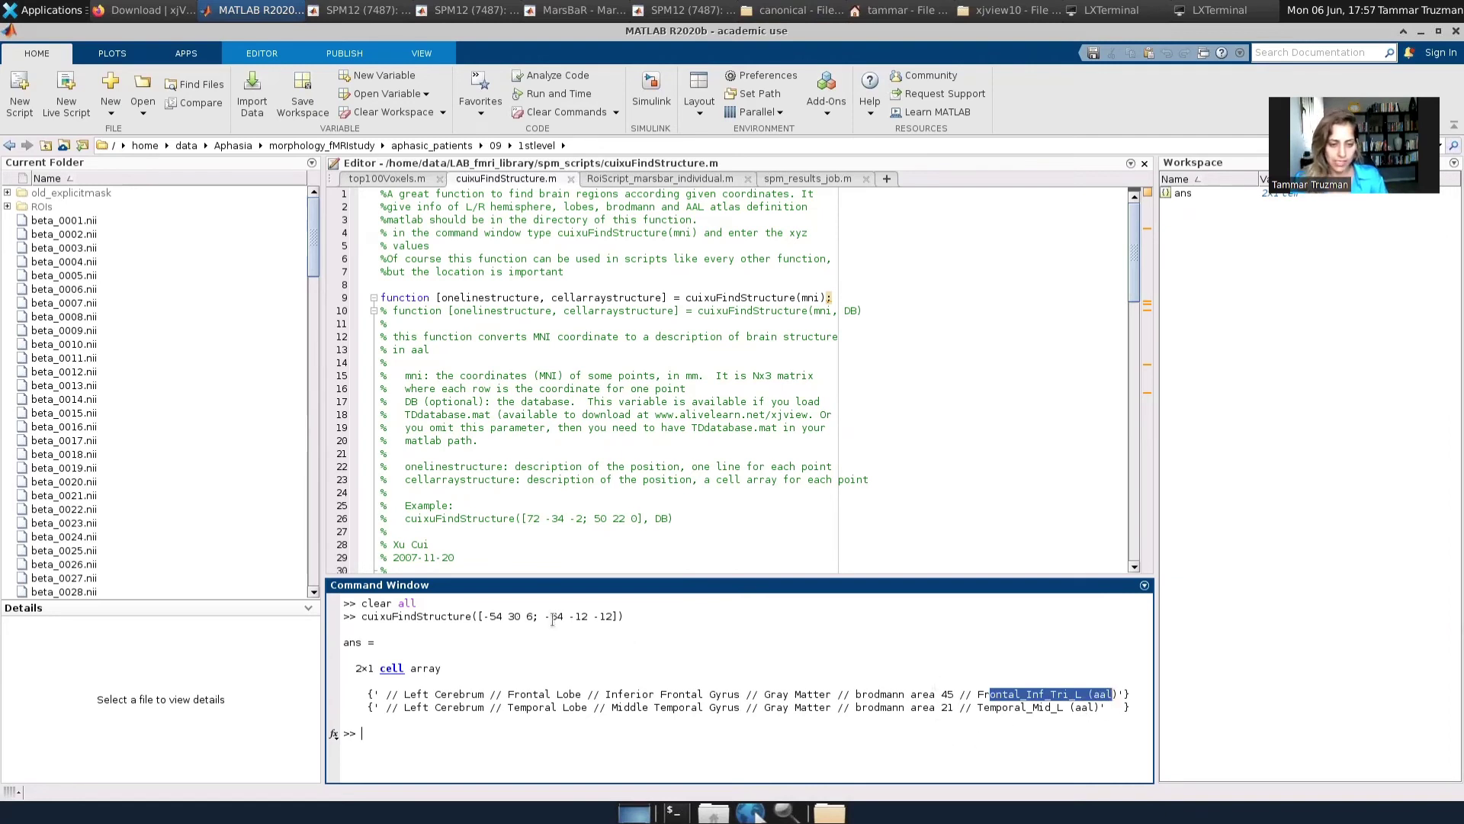
{"action": "left_click_drag", "start_coordinate": [548, 616], "coordinate": [612, 616]}
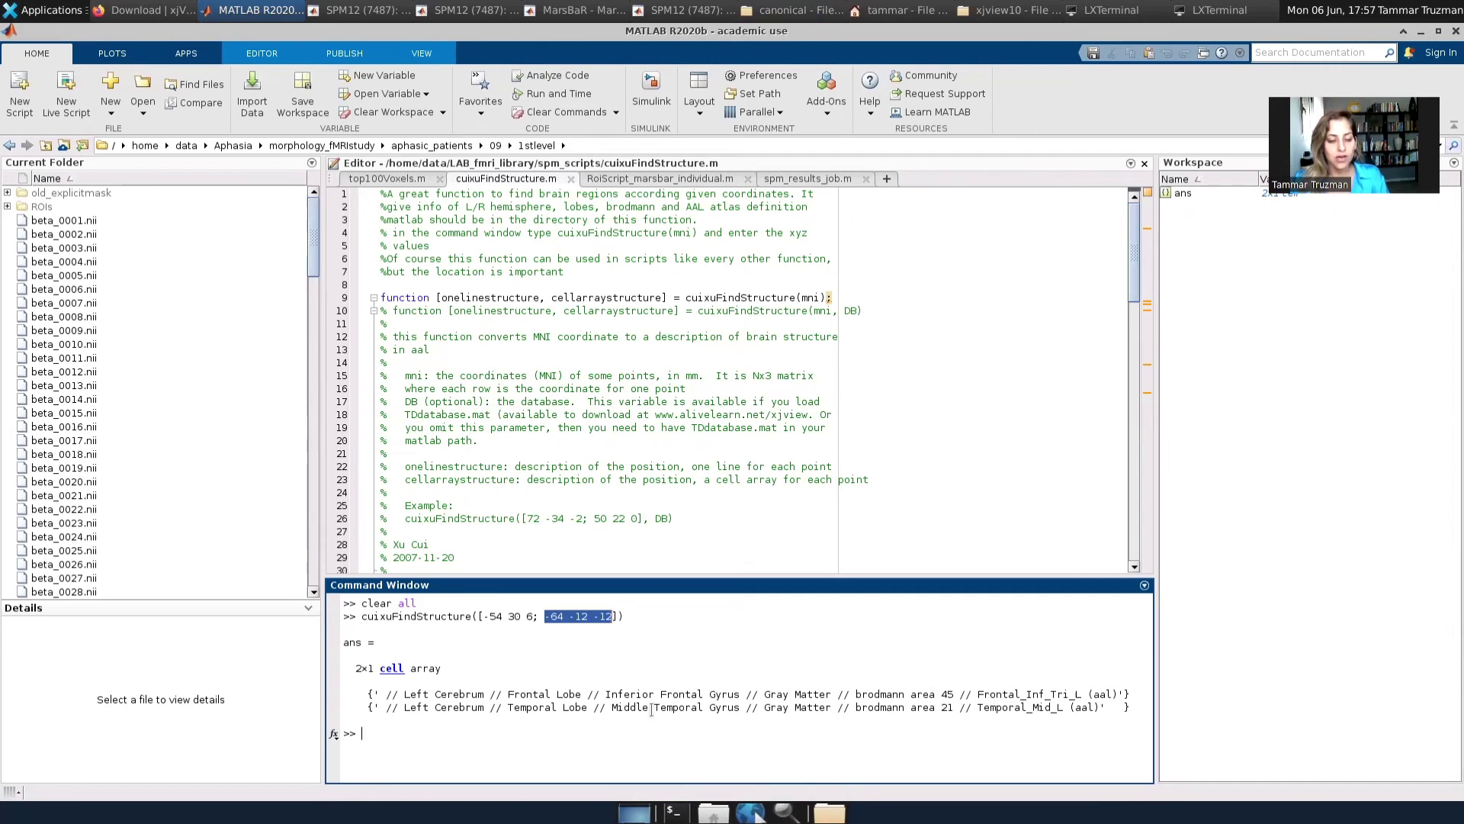